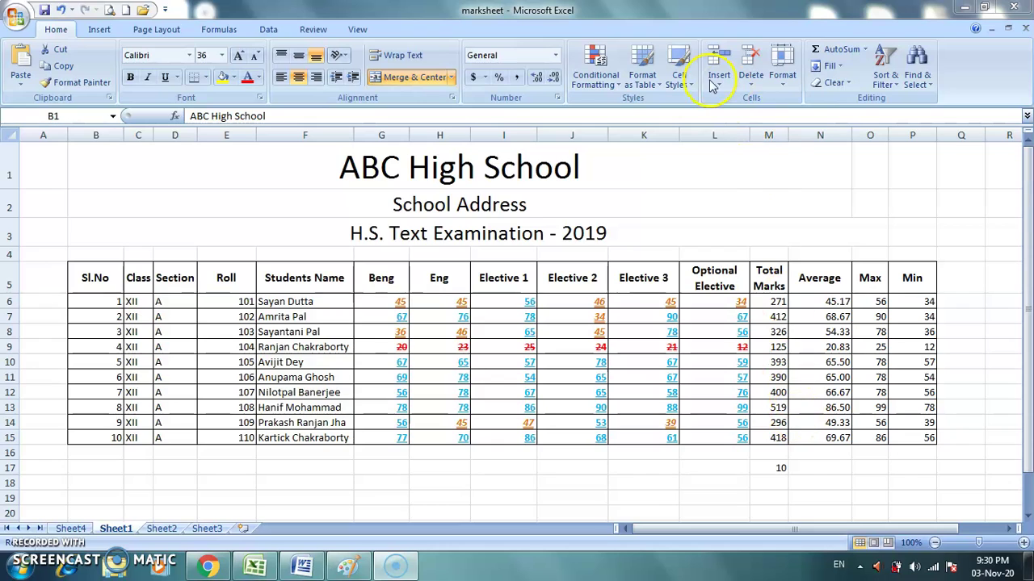
- Choose Table Style Medium 2 from Format as Table to bring up the data-range prompt
click(651, 89)
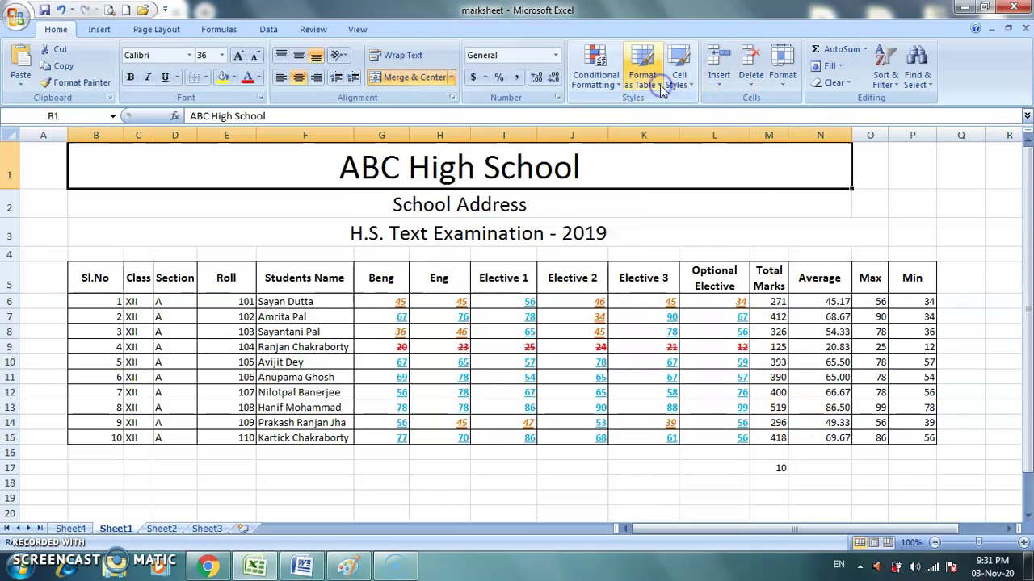
click(658, 90)
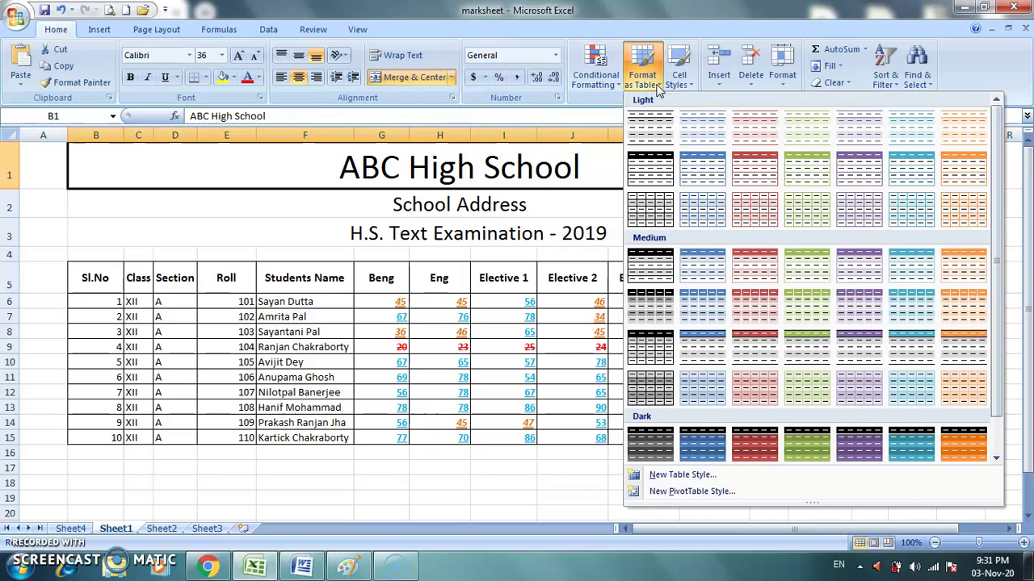
click(657, 76)
click(645, 107)
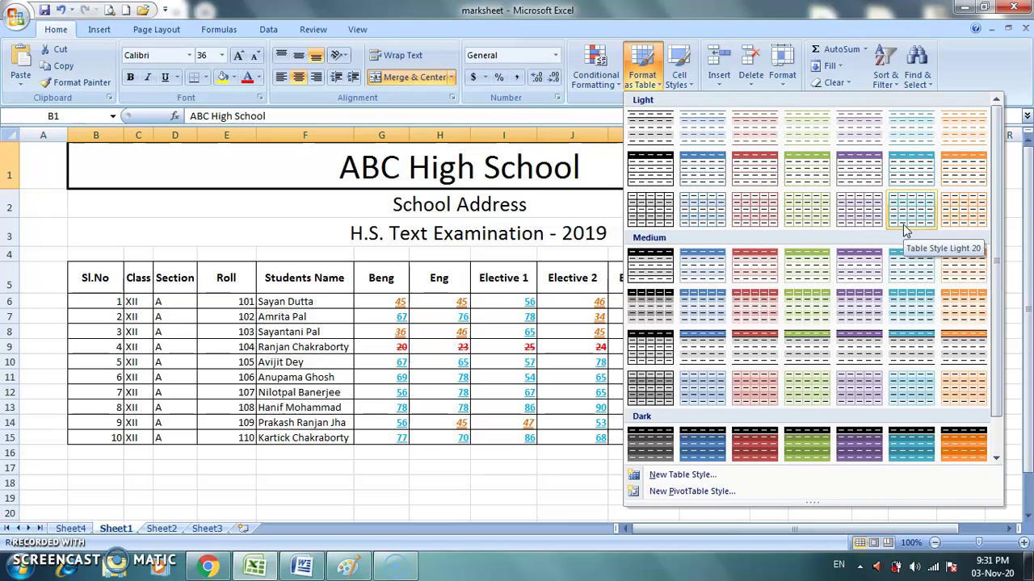
click(693, 476)
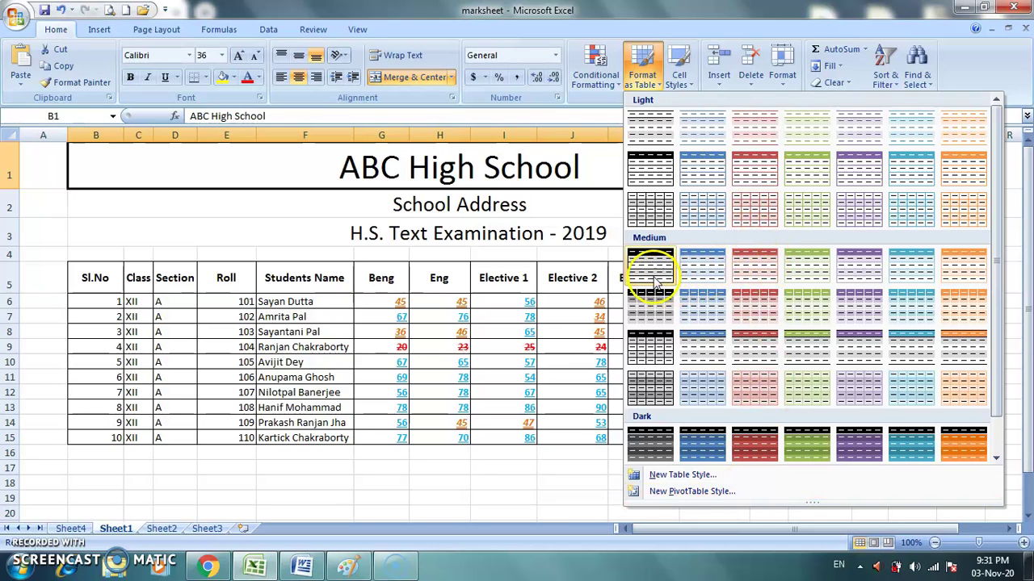
click(697, 268)
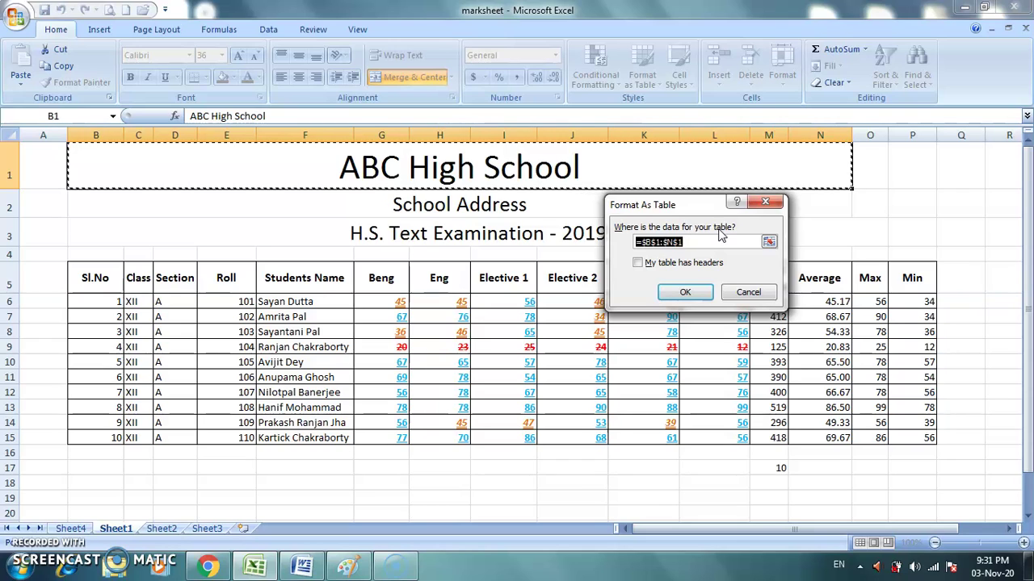
- Set the table range to B5:P15, tick My table has headers, and create the table
click(466, 167)
click(770, 244)
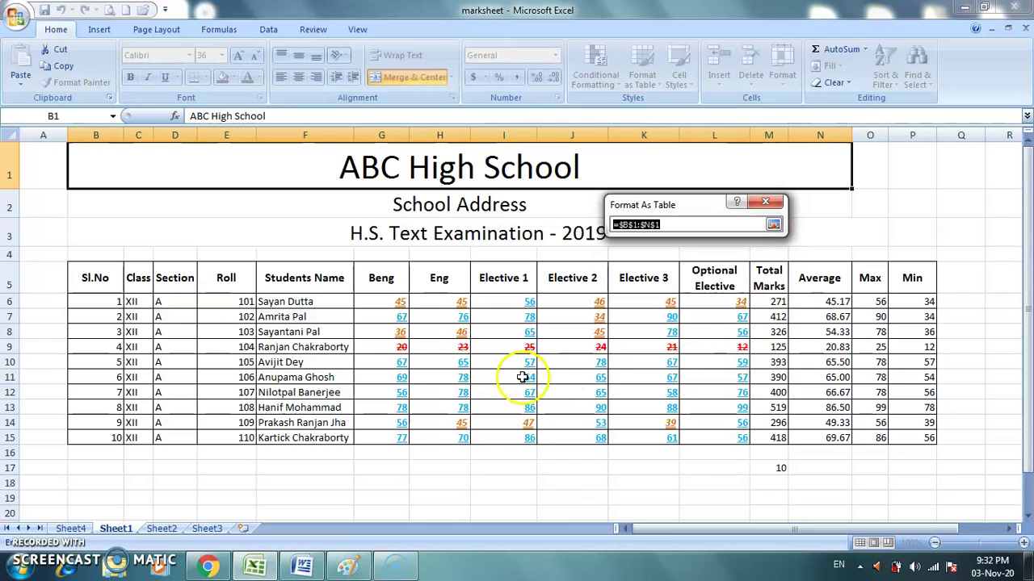
mouse_move(95, 278)
mouse_down()
mouse_move(780, 288)
mouse_move(922, 442)
mouse_up()
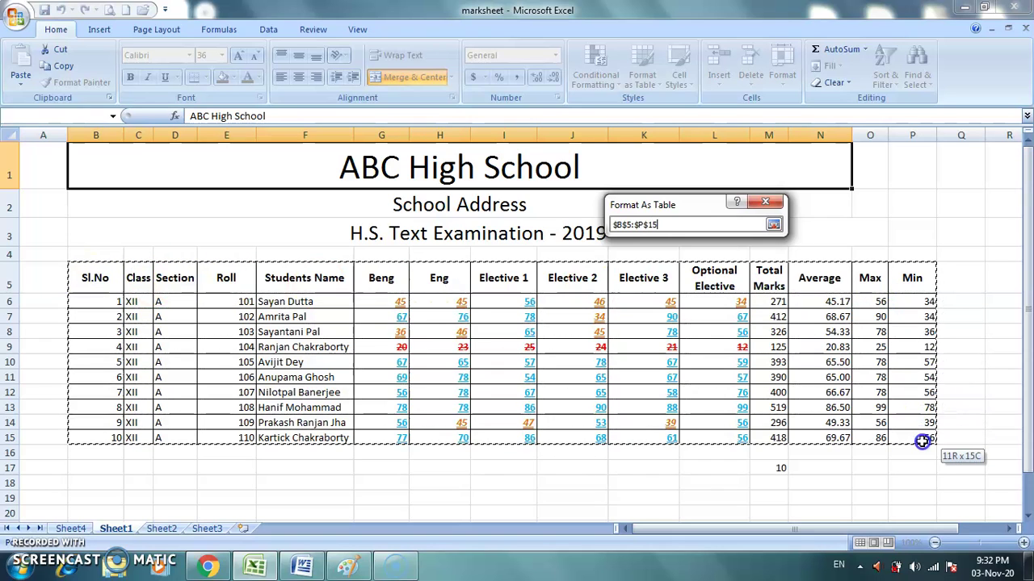
drag(921, 442, 921, 442)
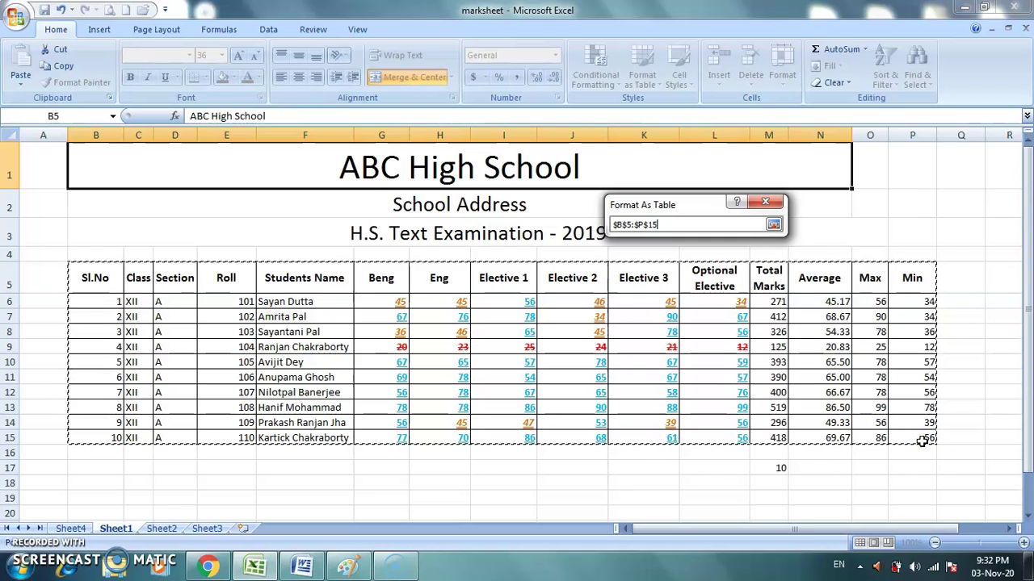
click(773, 226)
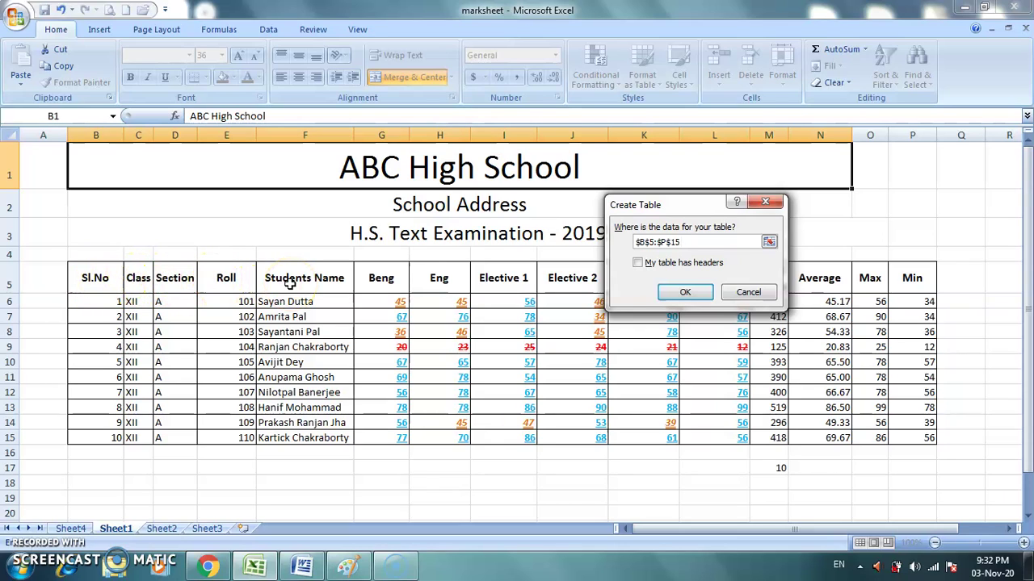
click(637, 264)
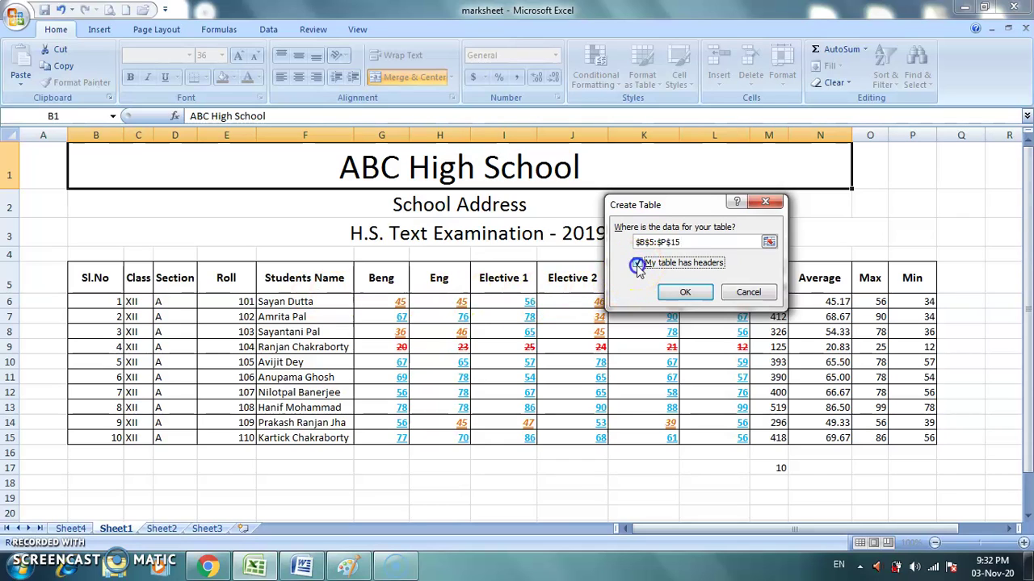
click(704, 297)
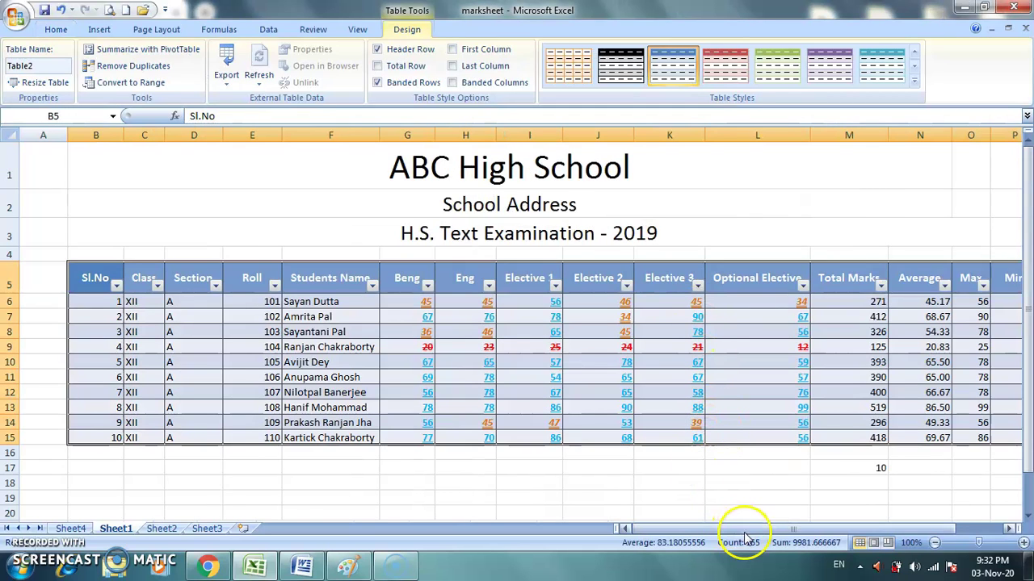
drag(749, 530, 766, 527)
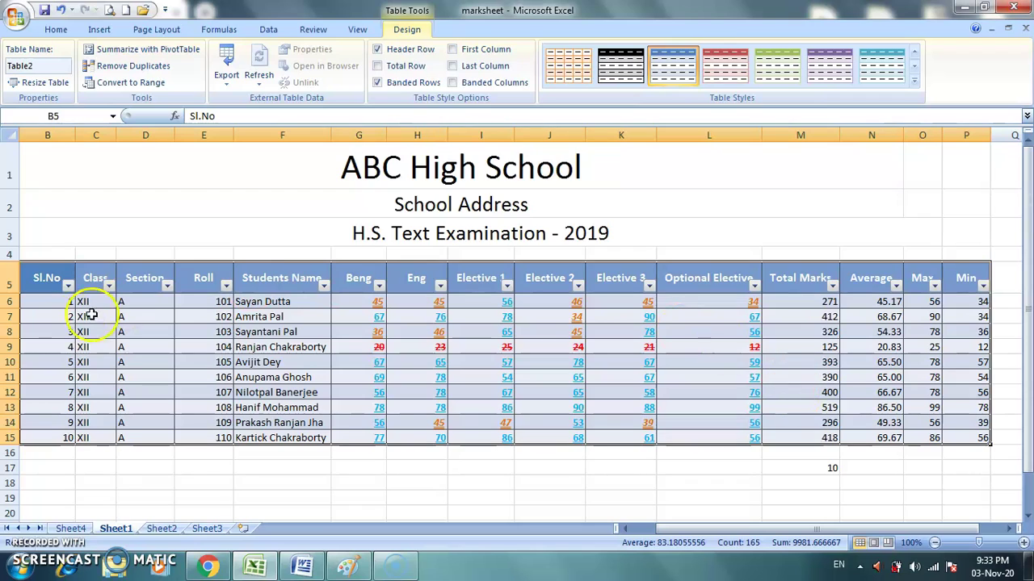
click(68, 286)
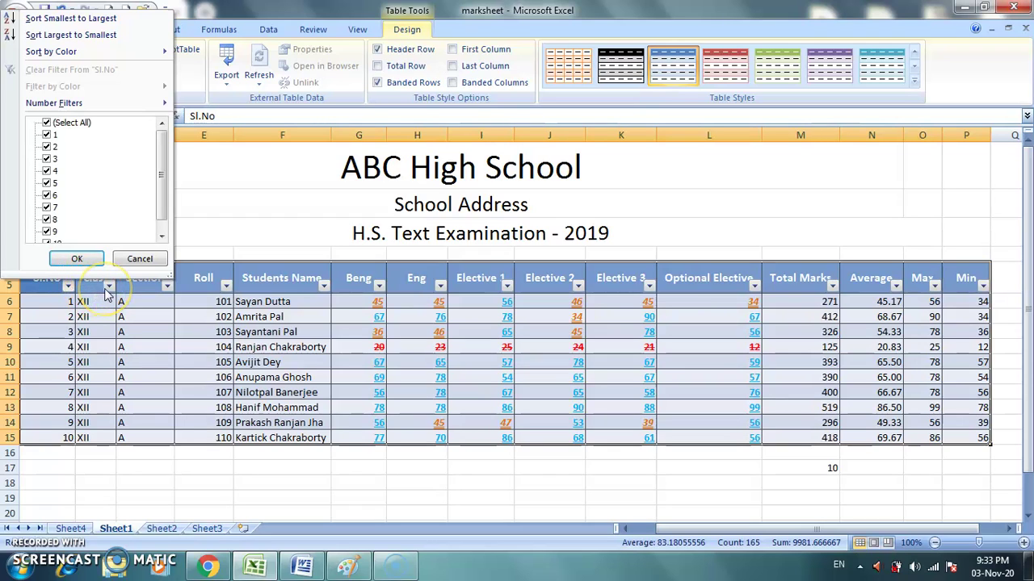
click(139, 258)
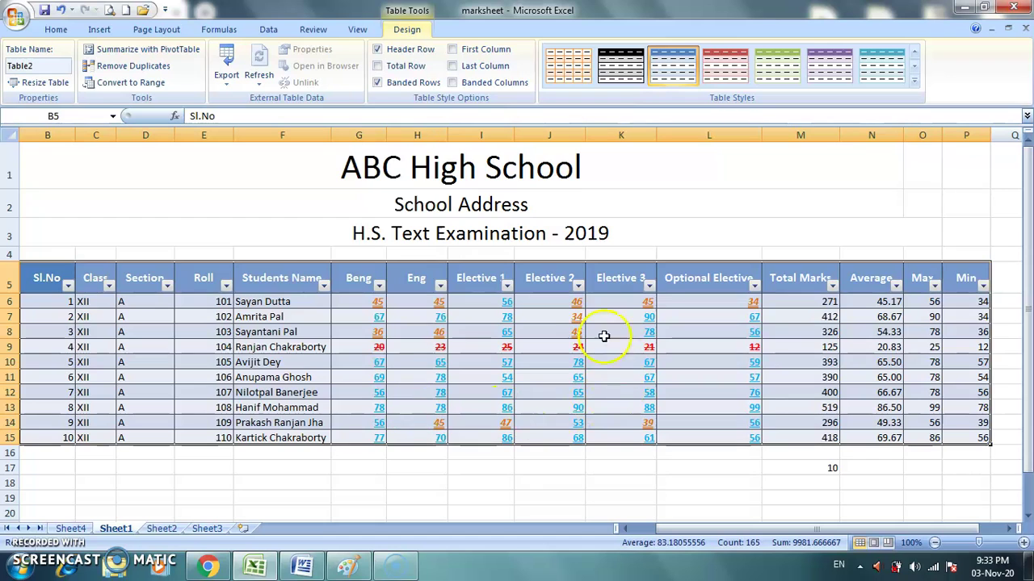
- Apply the red table style to Table2, then select its header row
click(722, 70)
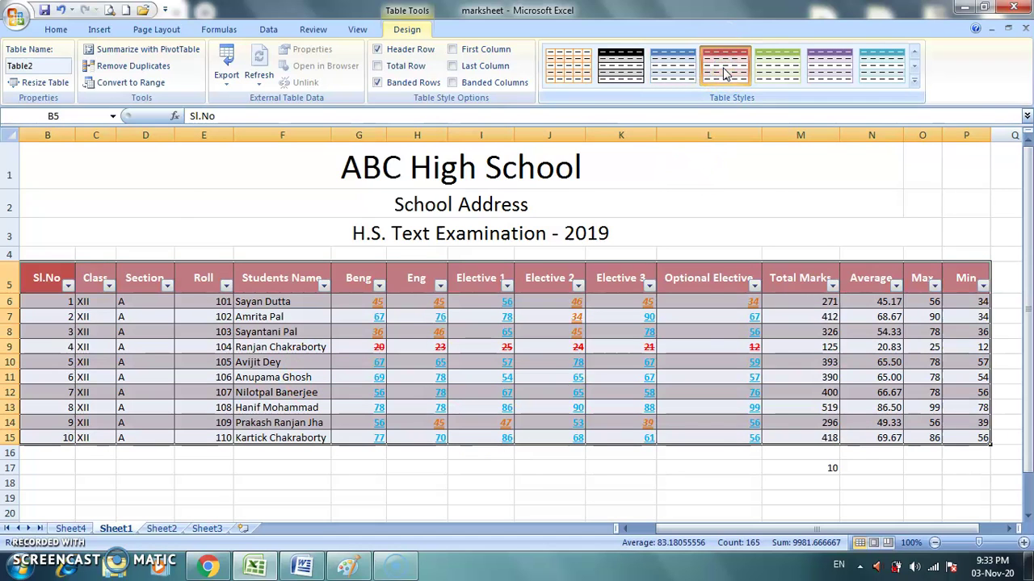
click(731, 331)
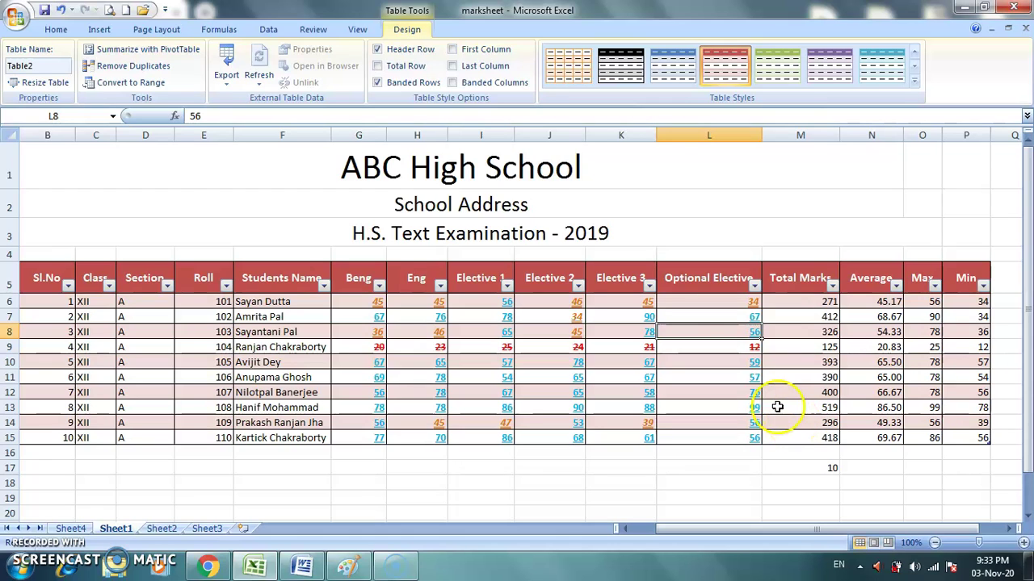
mouse_move(45, 278)
mouse_down()
mouse_move(225, 283)
mouse_move(972, 398)
mouse_move(973, 443)
mouse_up()
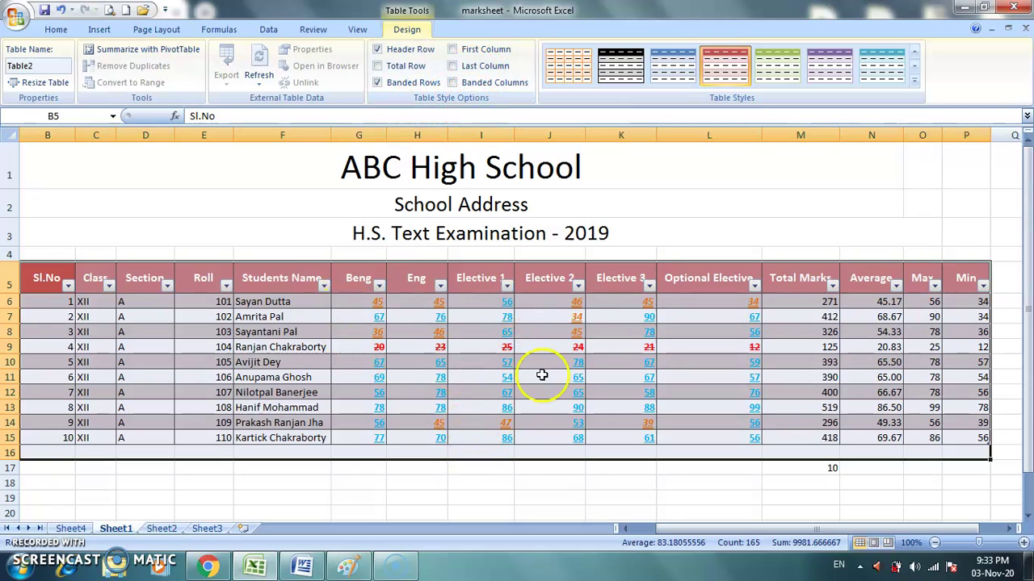
click(377, 49)
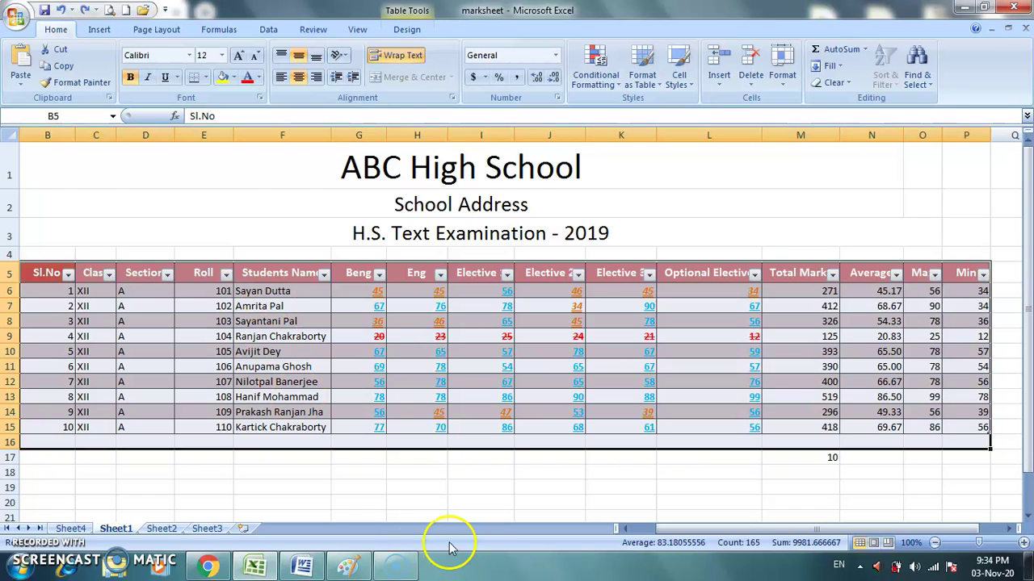
click(408, 29)
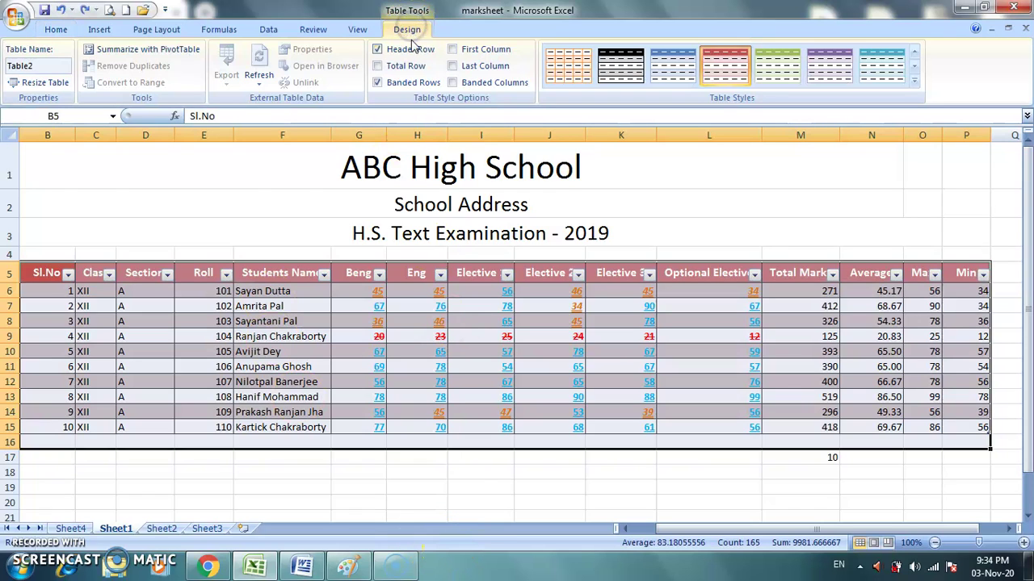
click(378, 49)
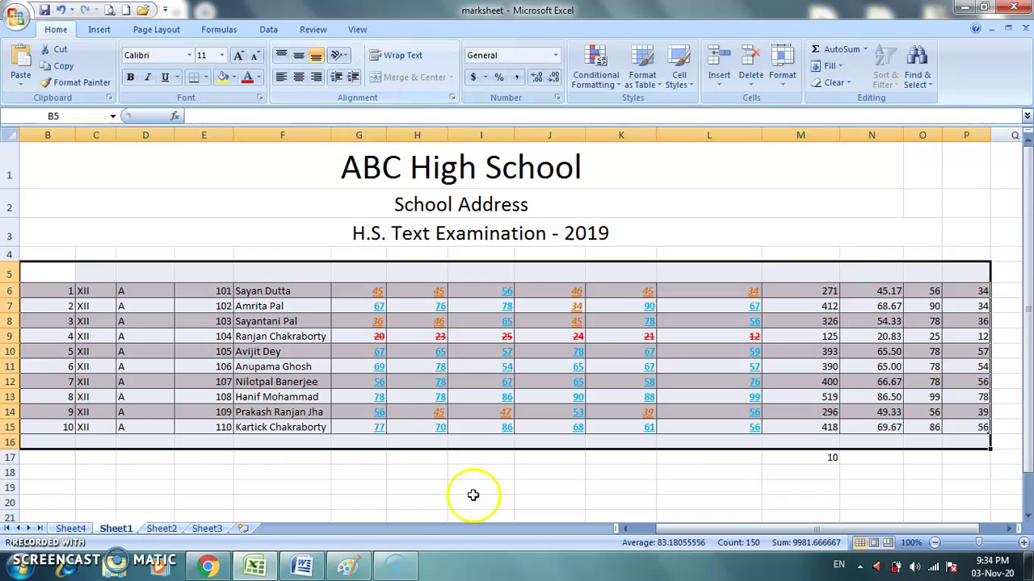
key(ctrl+z)
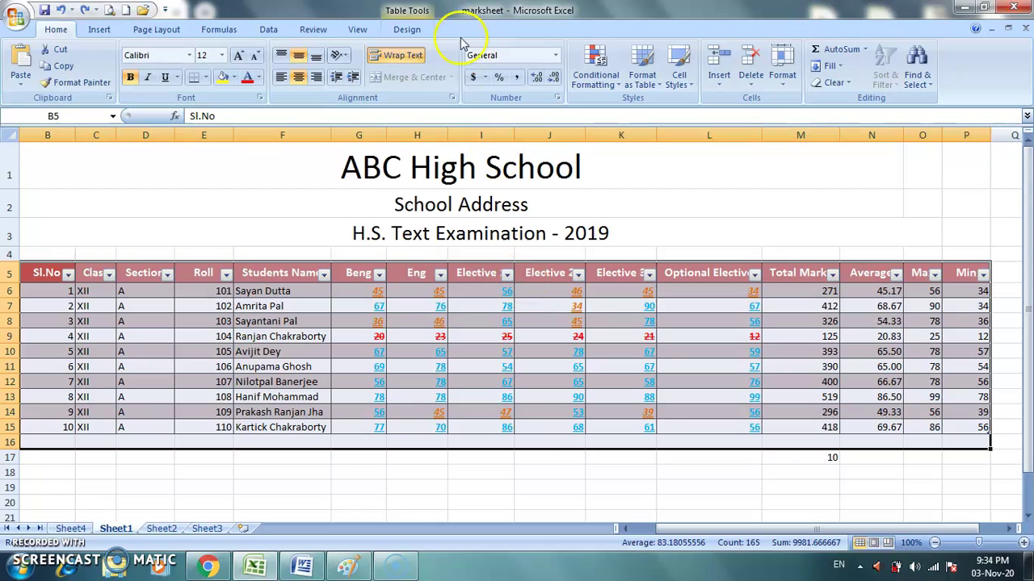
click(423, 29)
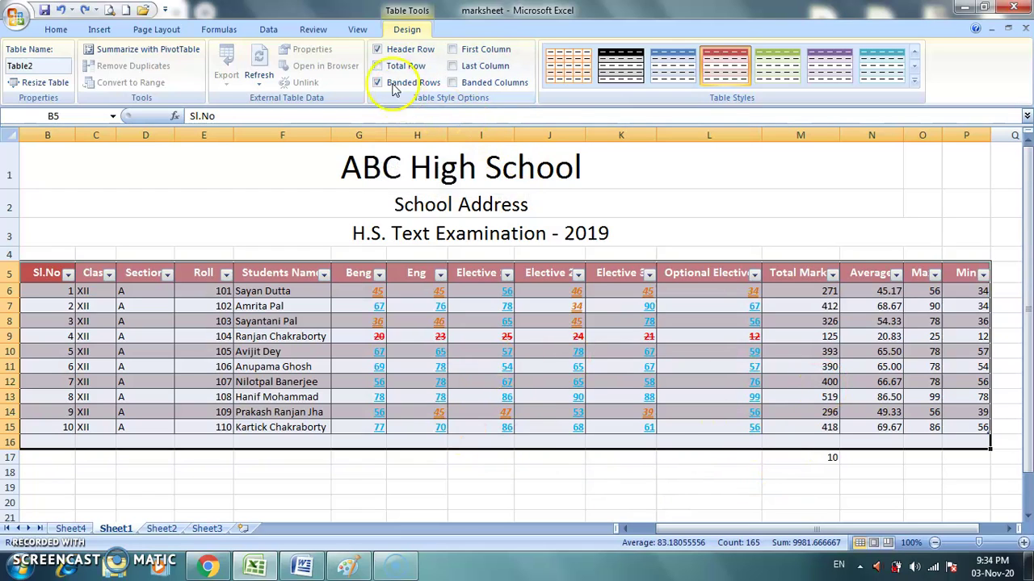
- Add a Total row showing 456 under Min and bold the Sl.No first column
click(377, 66)
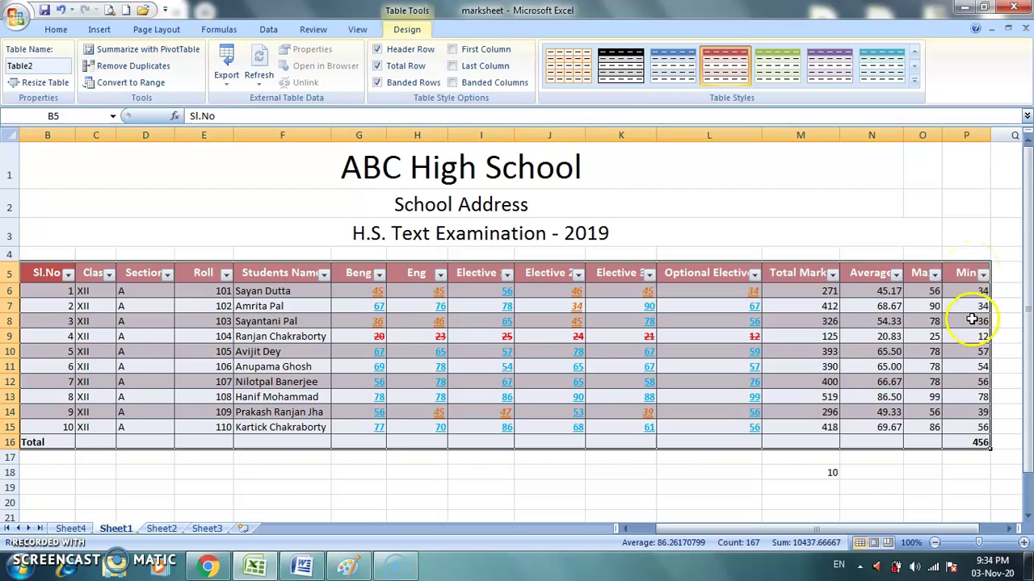
drag(969, 381, 970, 397)
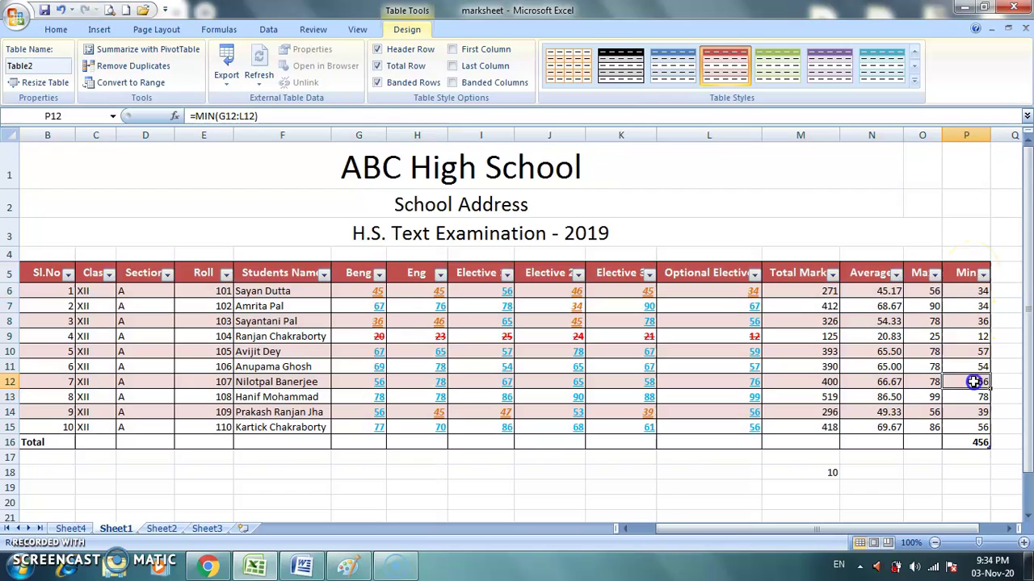
click(978, 445)
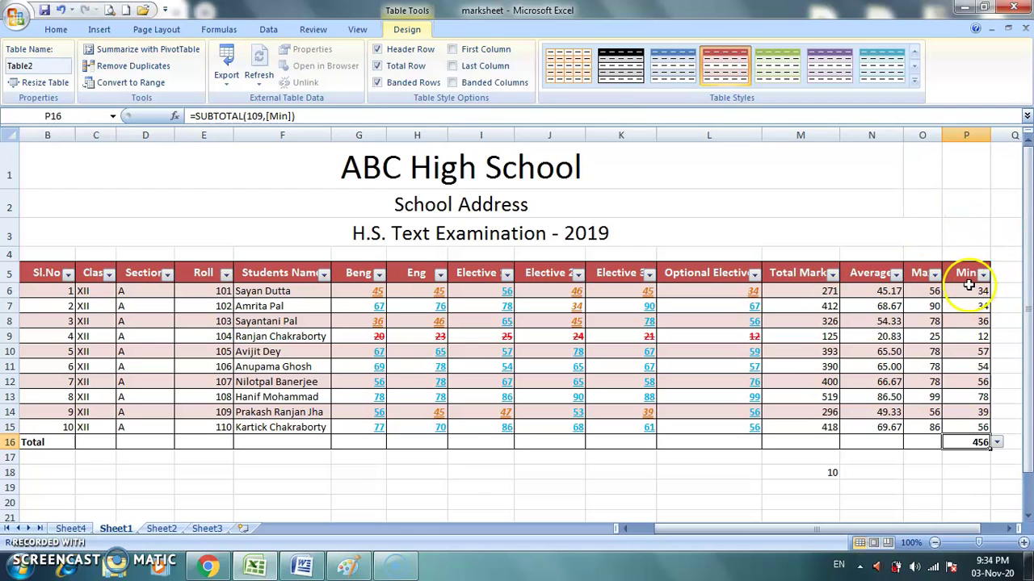
drag(969, 292, 979, 430)
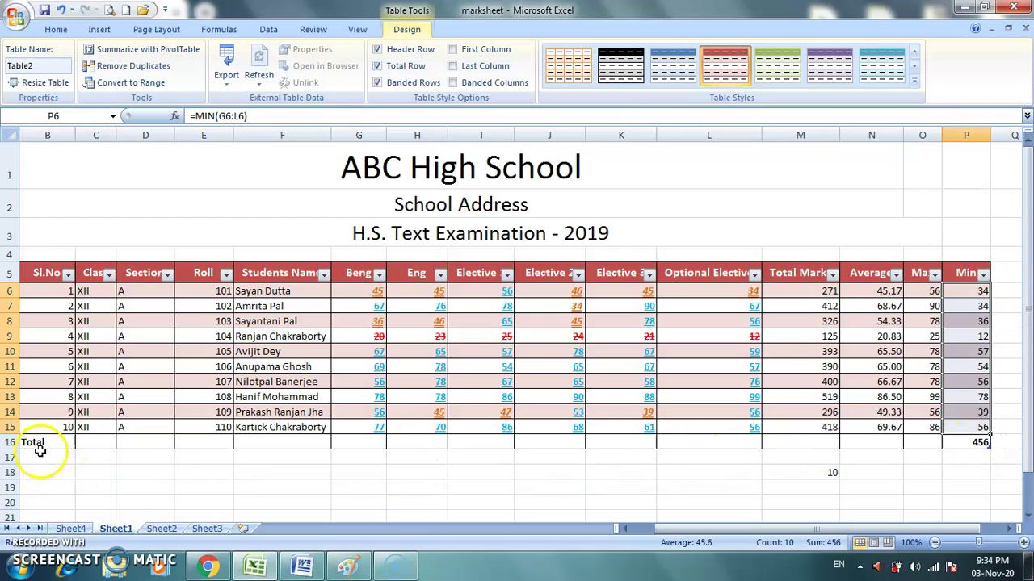
click(380, 68)
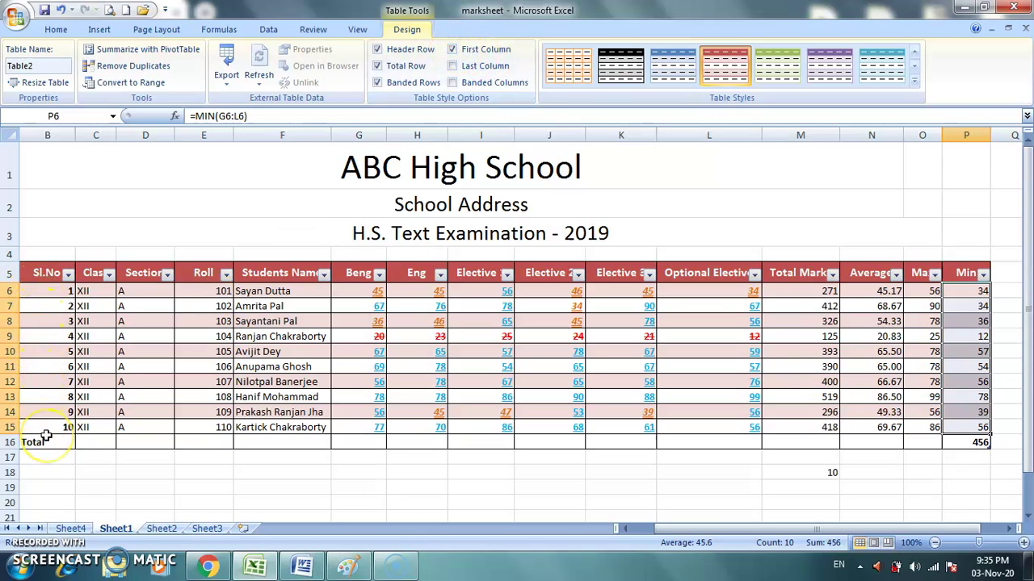
- Keep First Column bold and turn on Last Column to bold and shade the Min column
click(452, 50)
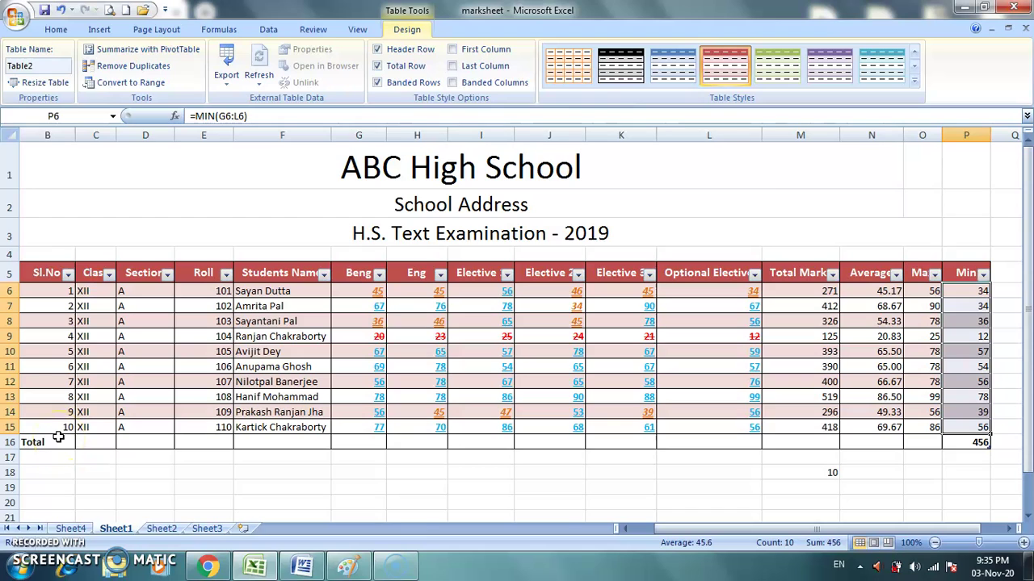
click(452, 50)
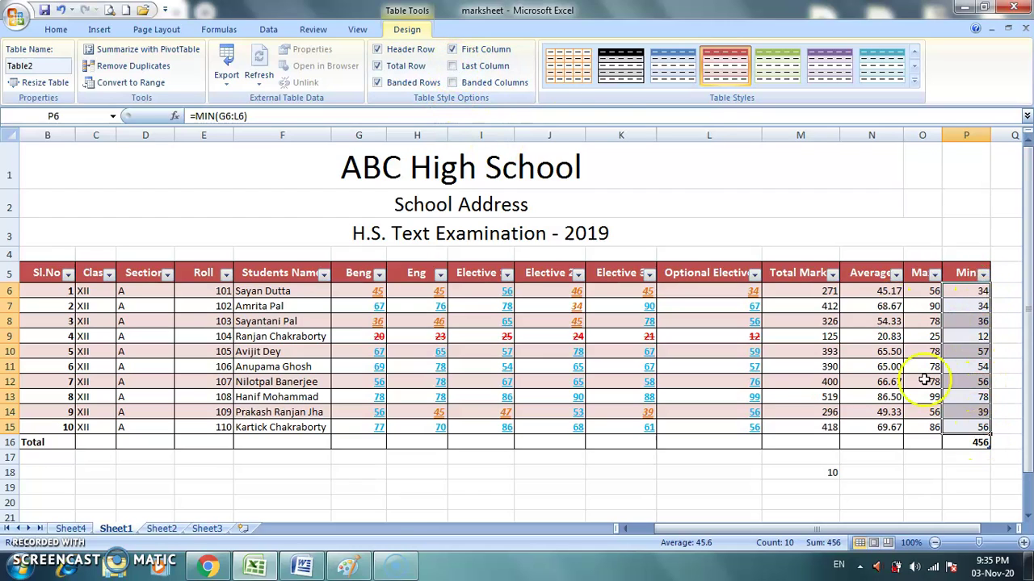
click(452, 67)
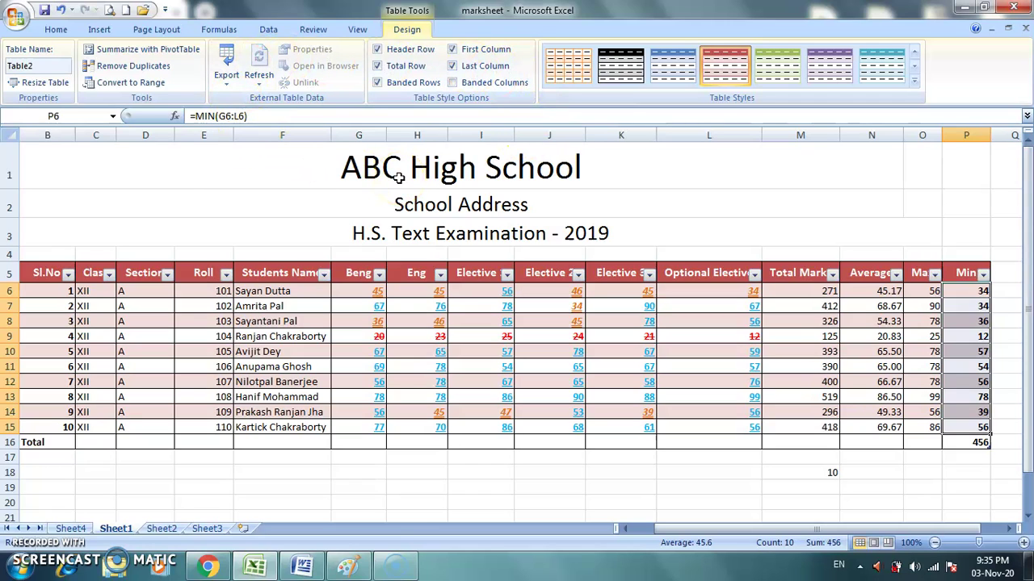
click(297, 106)
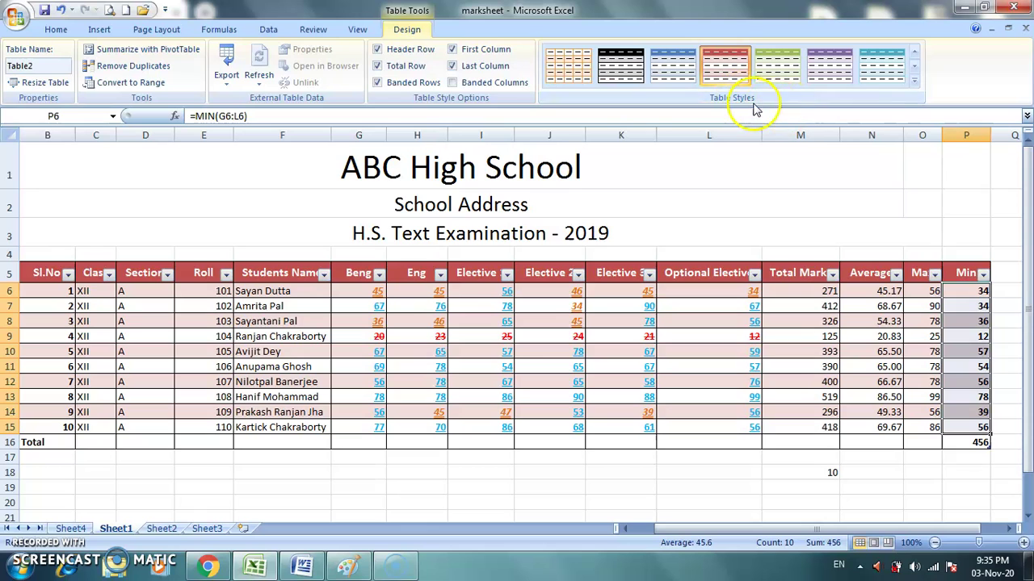
- Apply the green style, then switch Table2 to the dark purple banded style
click(794, 73)
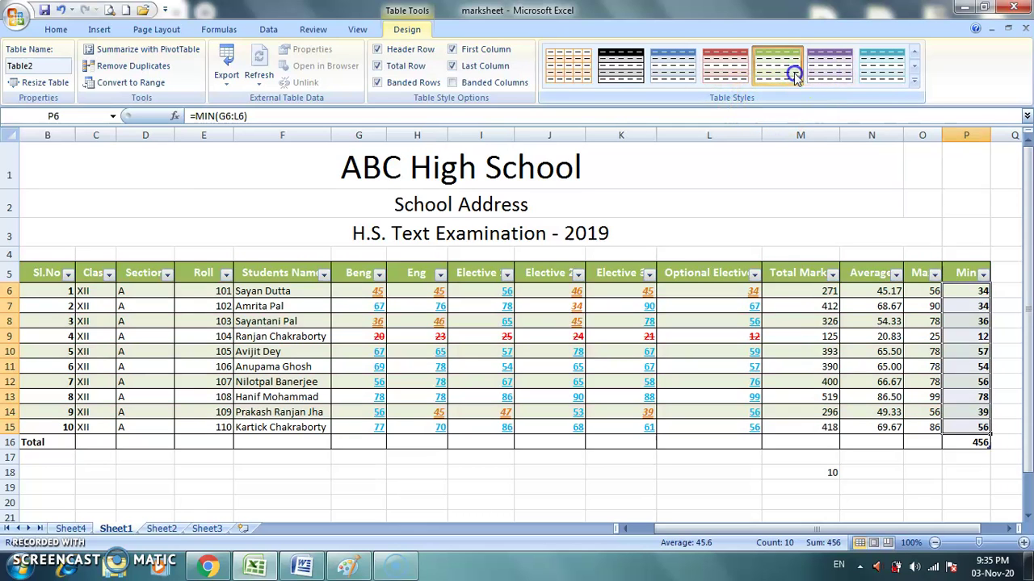
click(914, 81)
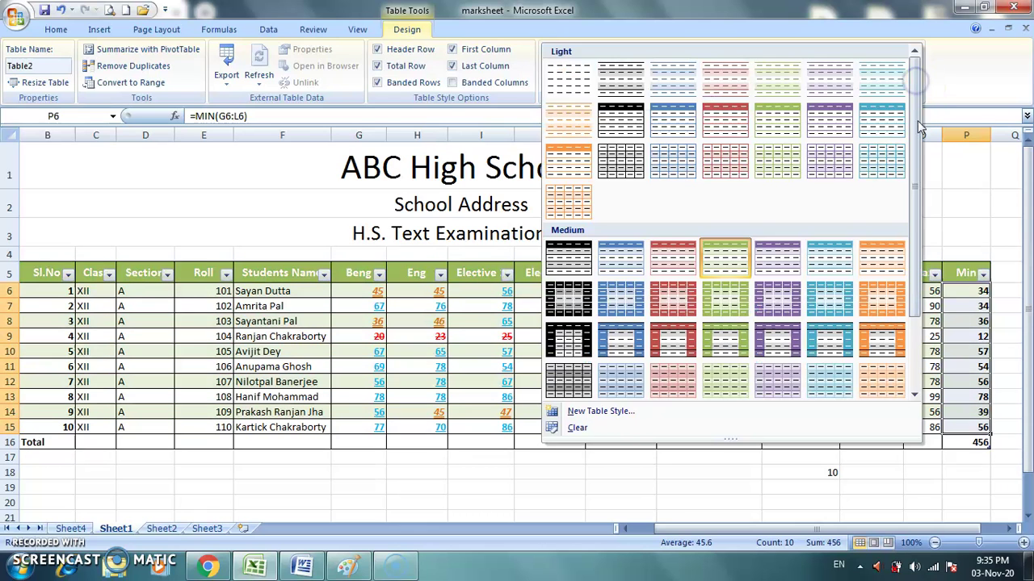
scroll(923, 252, down, 3)
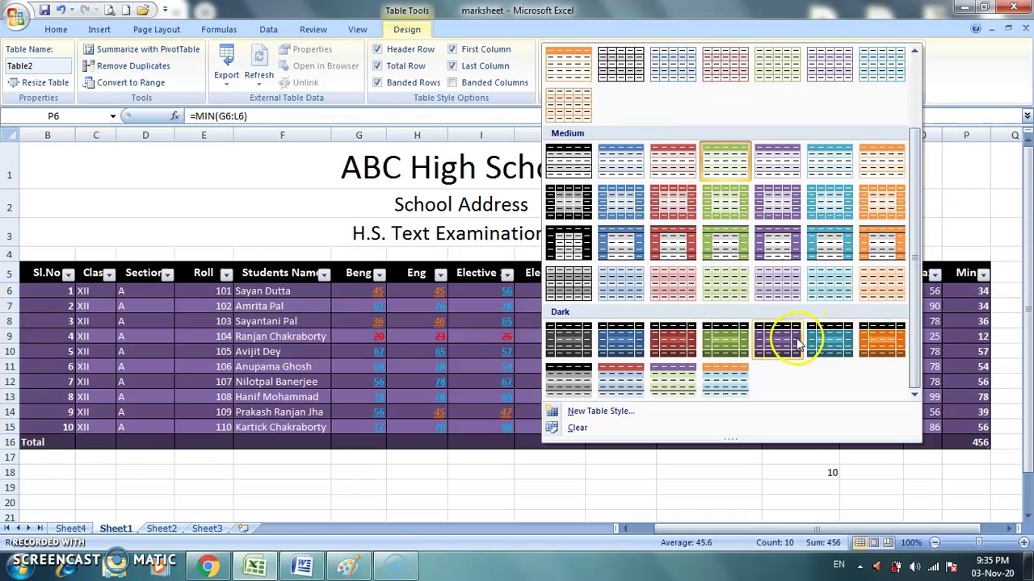
click(793, 337)
click(780, 367)
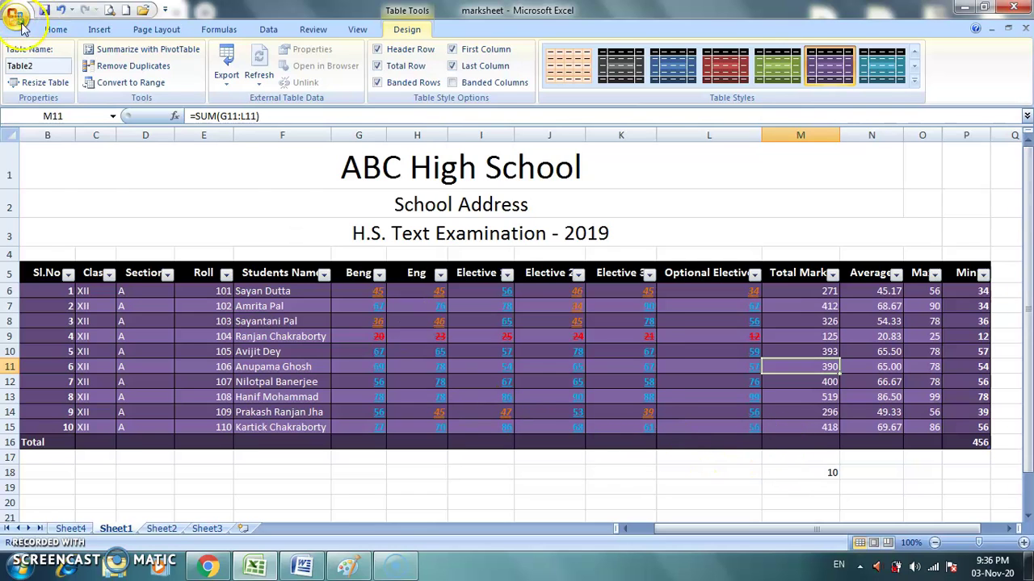
- Open the Home tab's Format as Table gallery and dismiss it unchanged
click(48, 29)
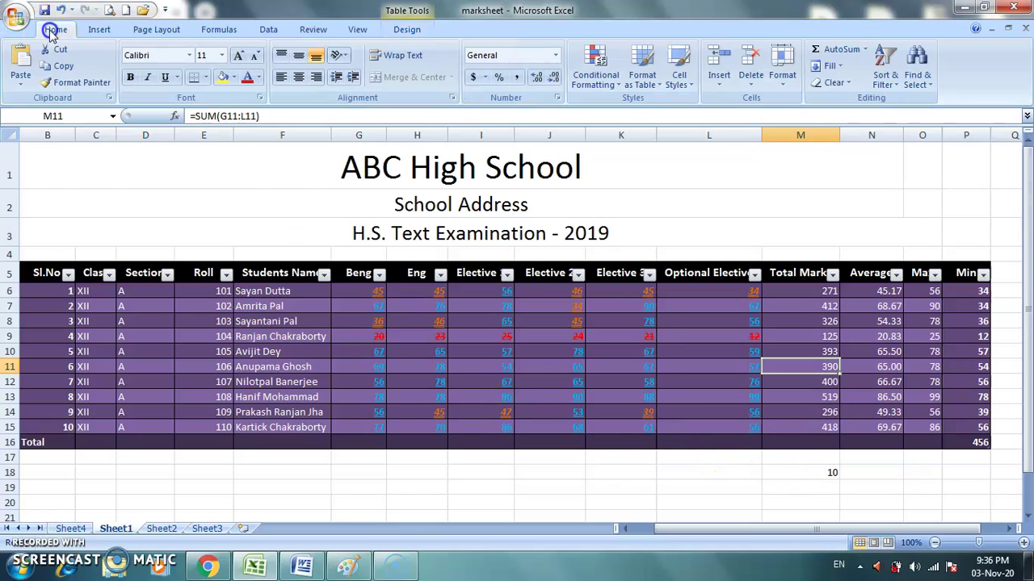
click(642, 80)
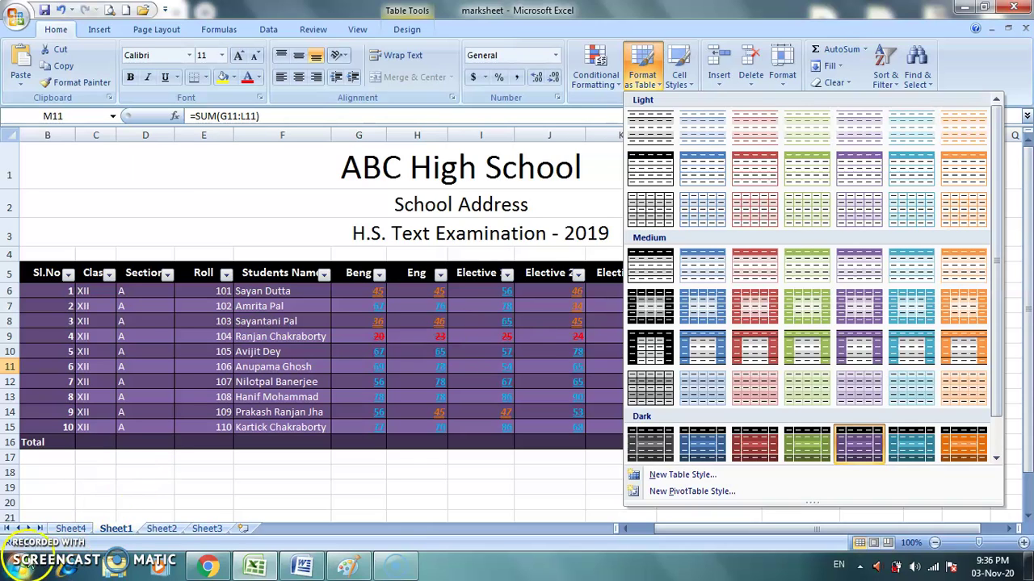
click(147, 327)
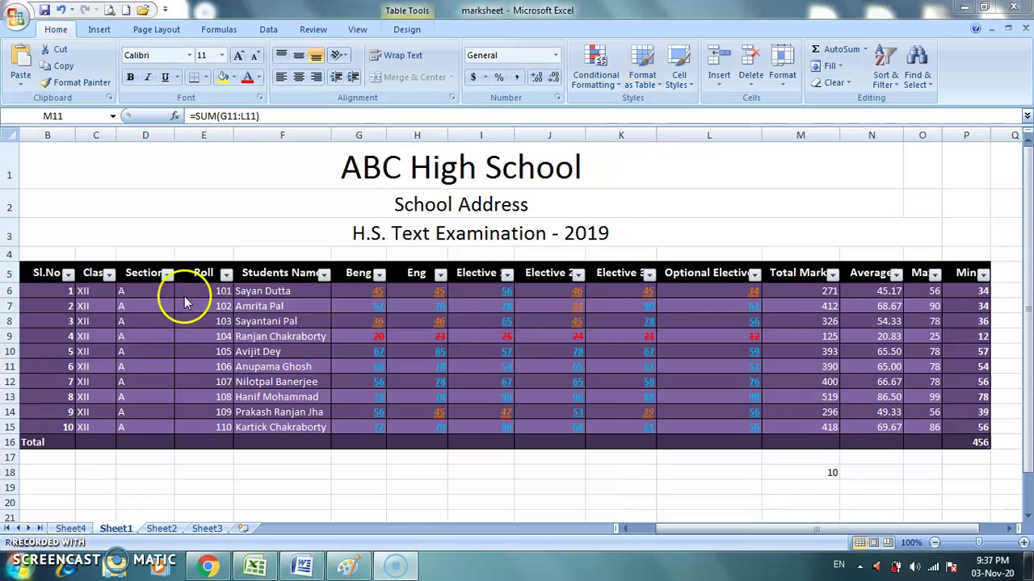
- Select the ABC High School heading in B1 and apply the Title cell style
click(659, 91)
click(659, 91)
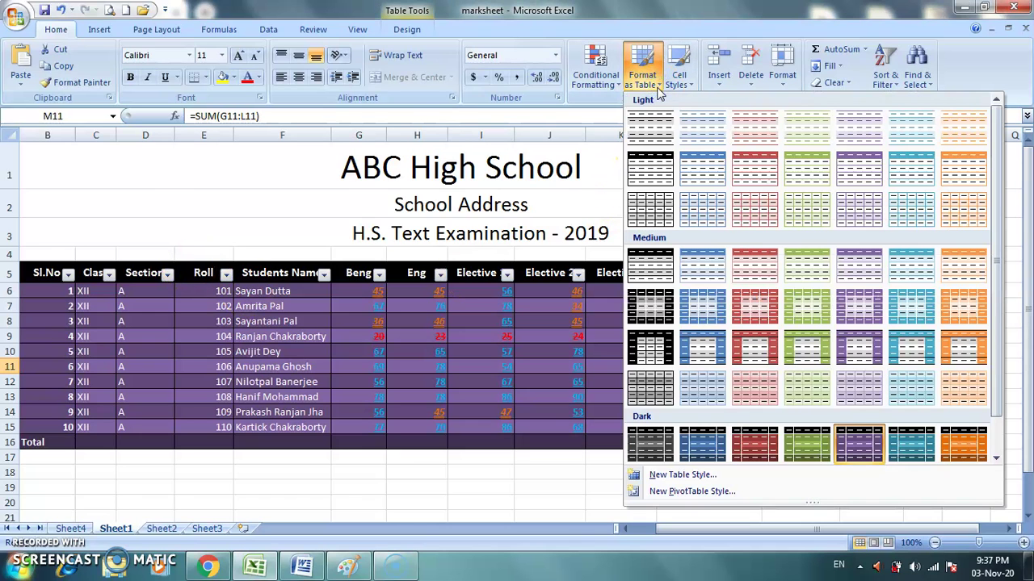
click(687, 87)
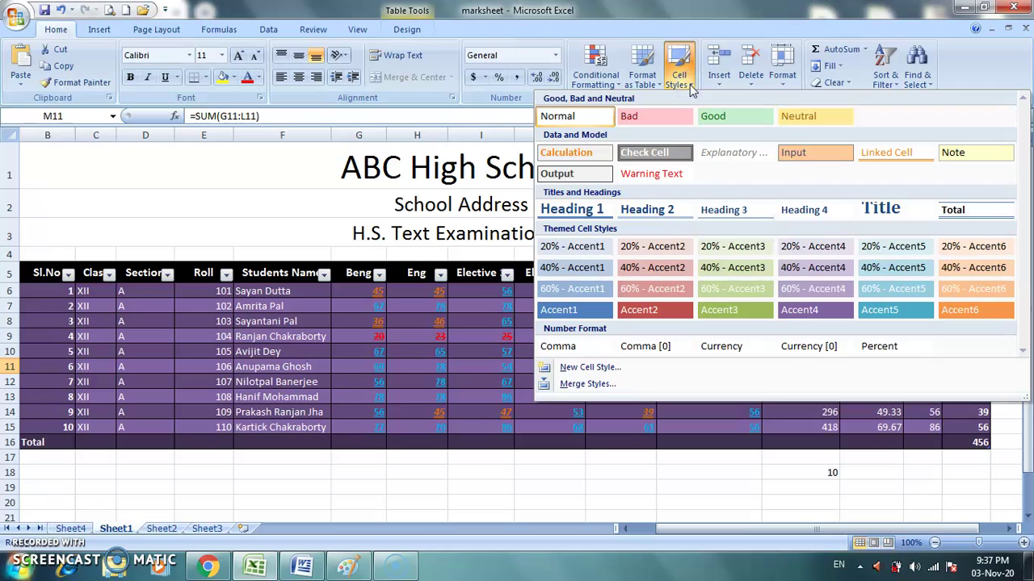
click(376, 166)
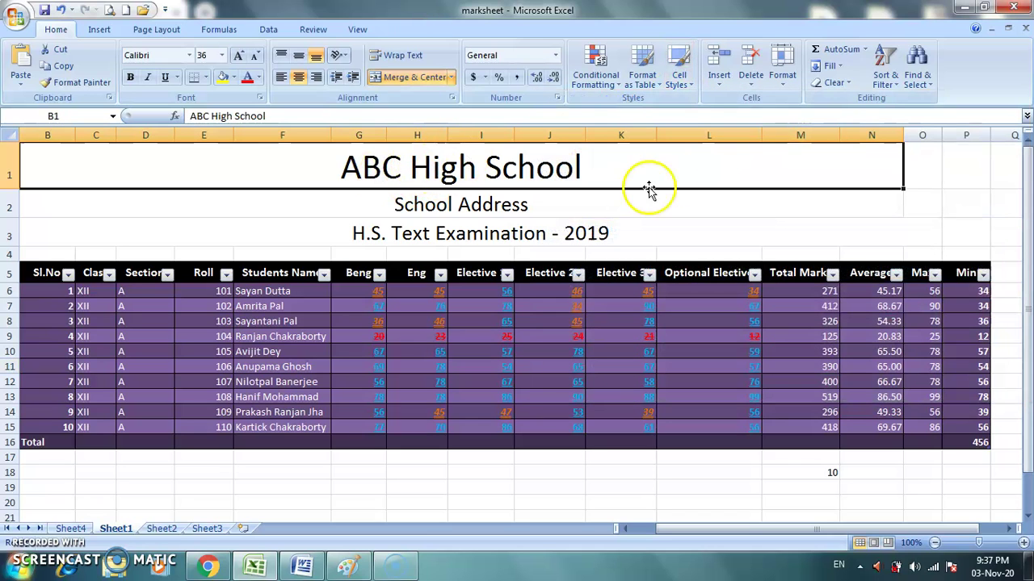
click(690, 88)
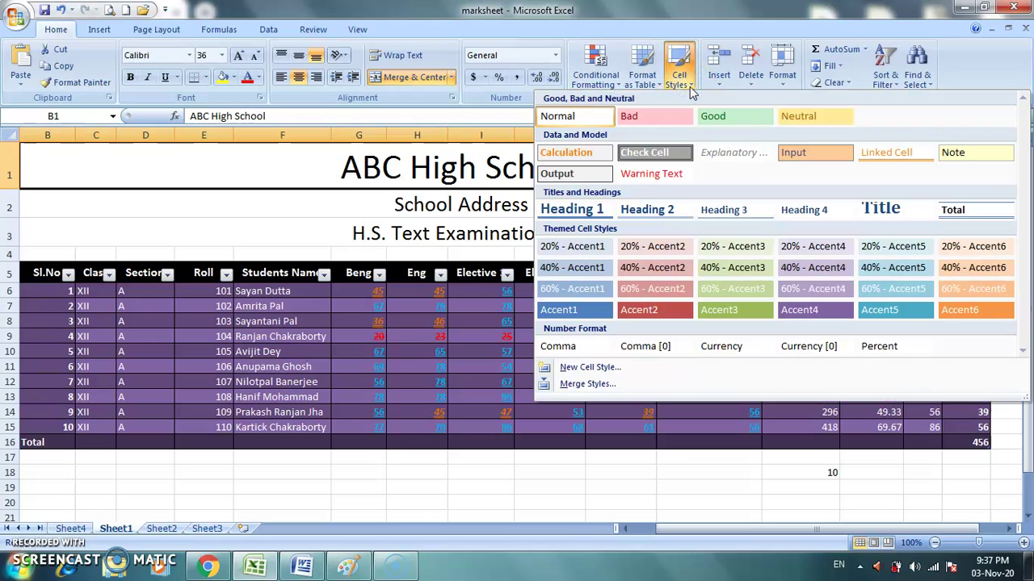
click(579, 105)
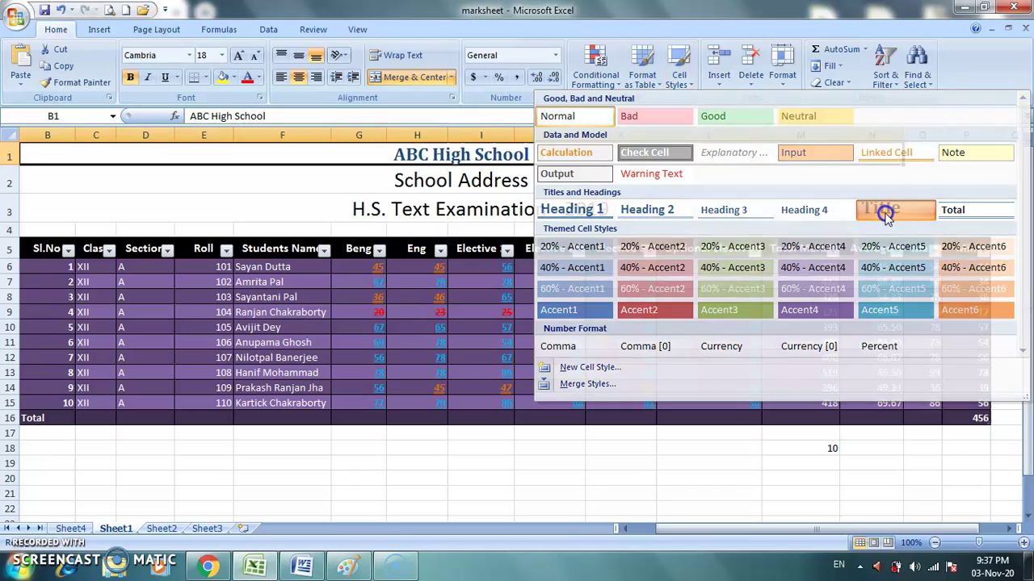
click(887, 220)
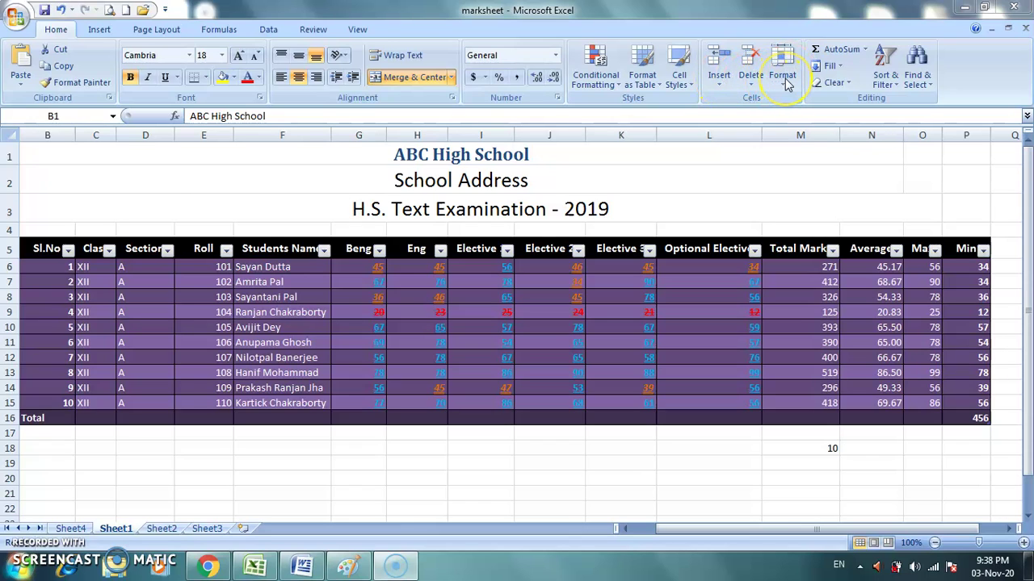
- Insert a blank sheet row at K10, above the fifth student
click(718, 83)
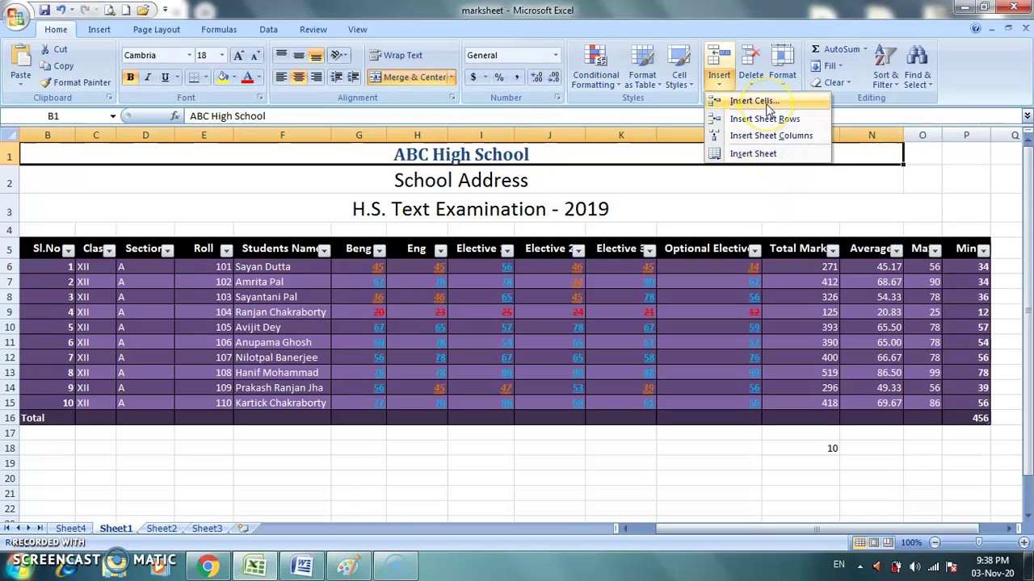
click(704, 206)
click(614, 432)
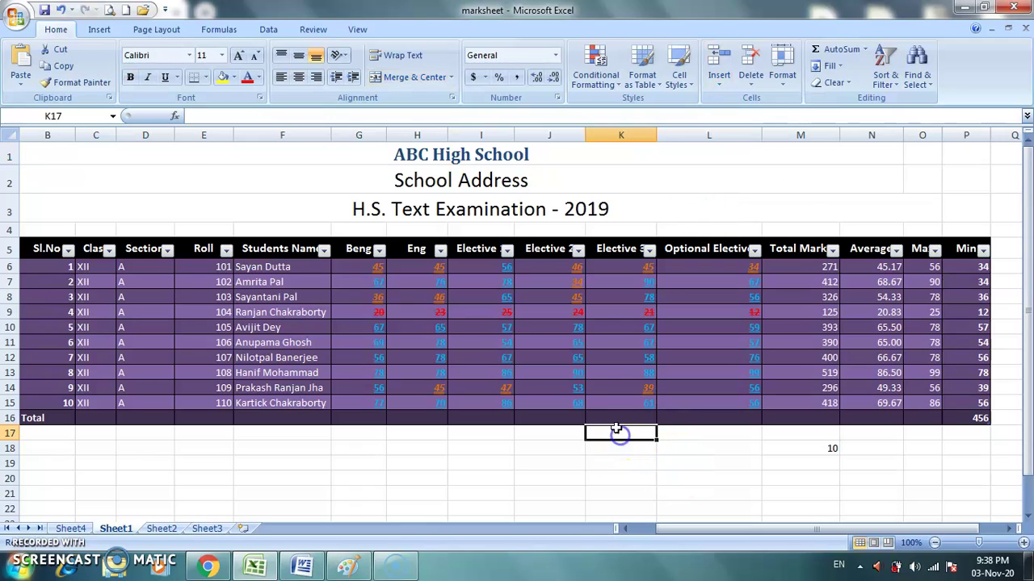
click(601, 329)
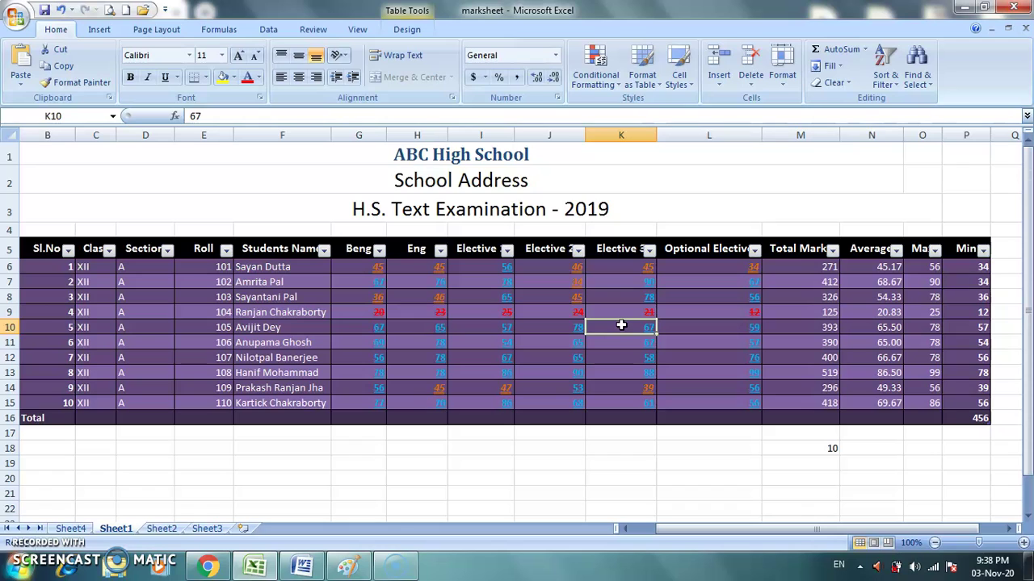
click(719, 79)
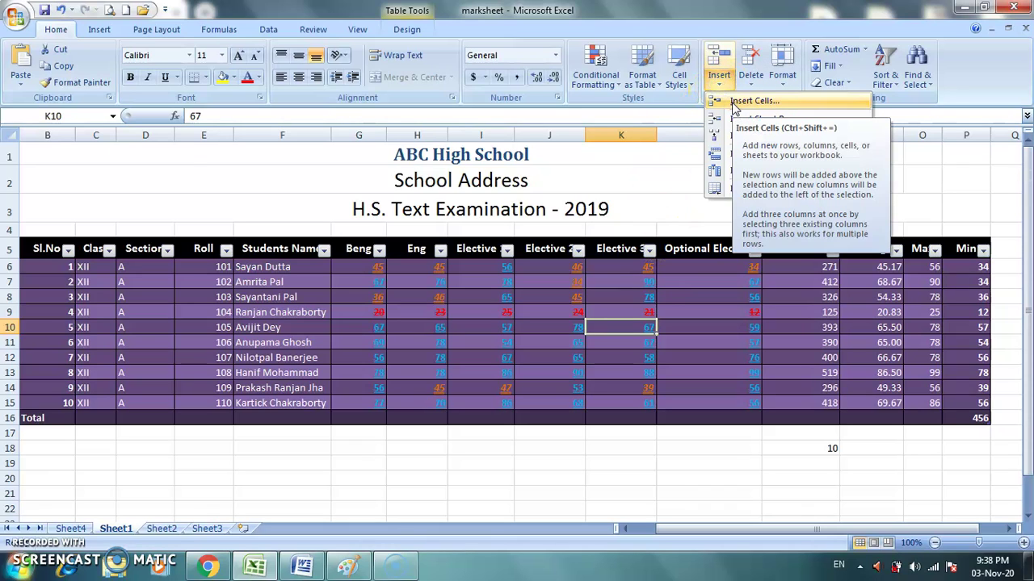
click(751, 119)
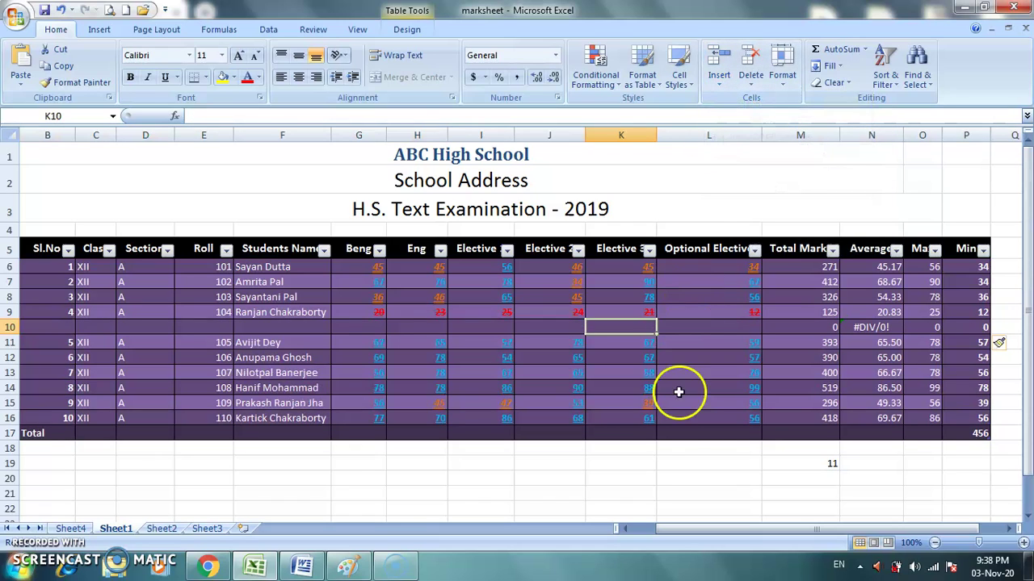
- Insert two more blank sheet rows at K10, making three blank rows
click(683, 492)
click(633, 329)
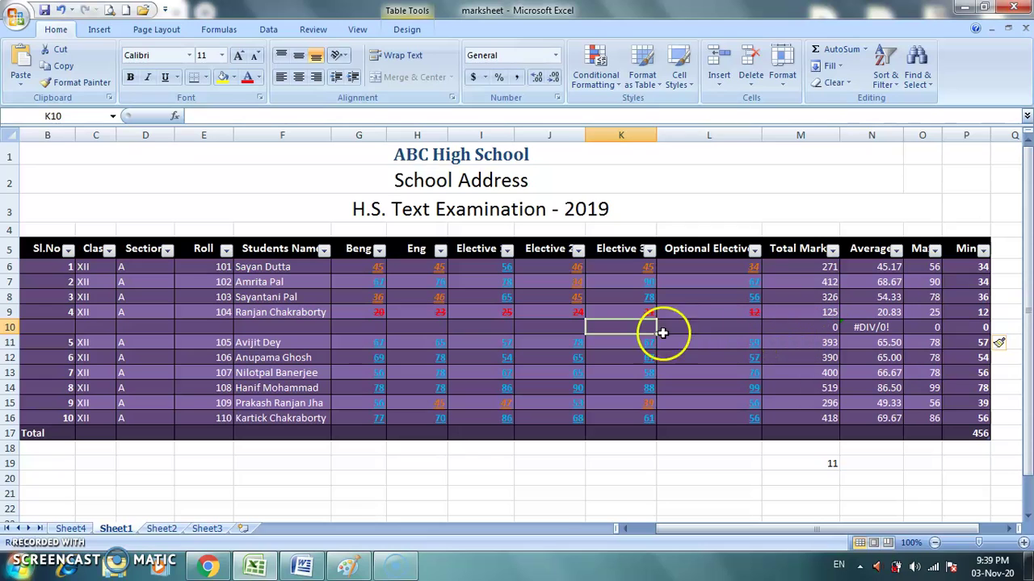
click(618, 344)
click(617, 326)
click(719, 81)
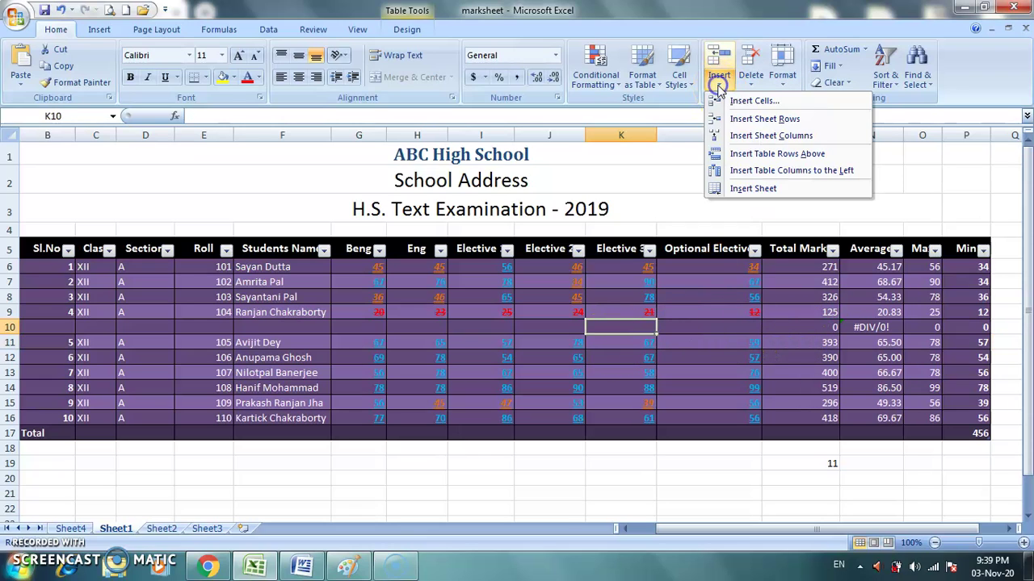
click(732, 102)
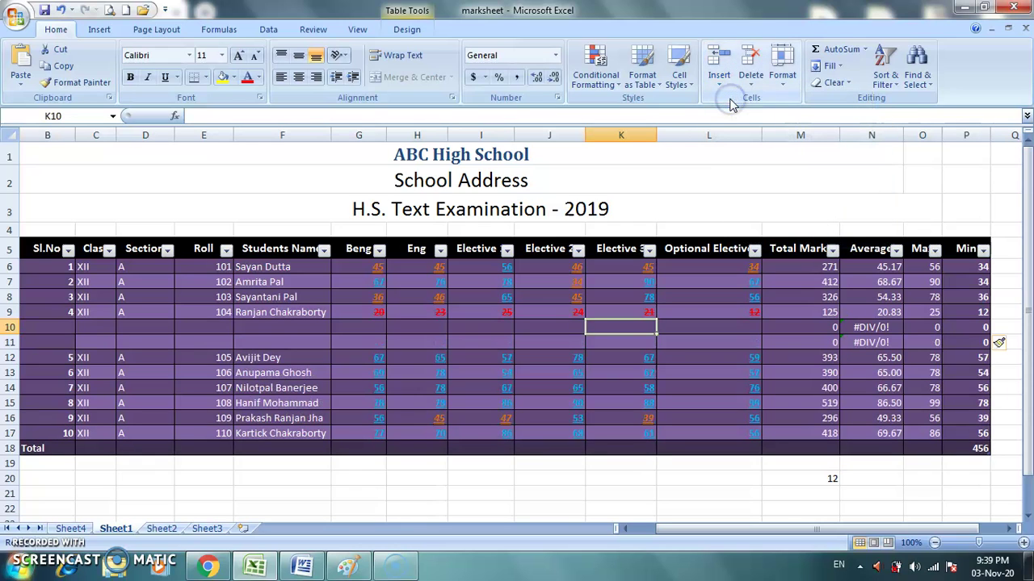
click(631, 353)
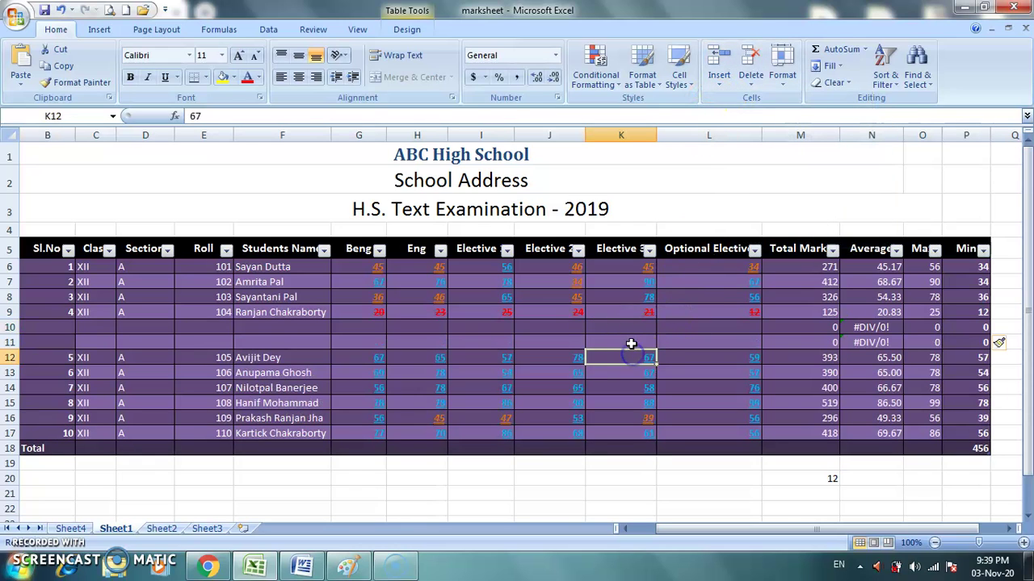
click(620, 324)
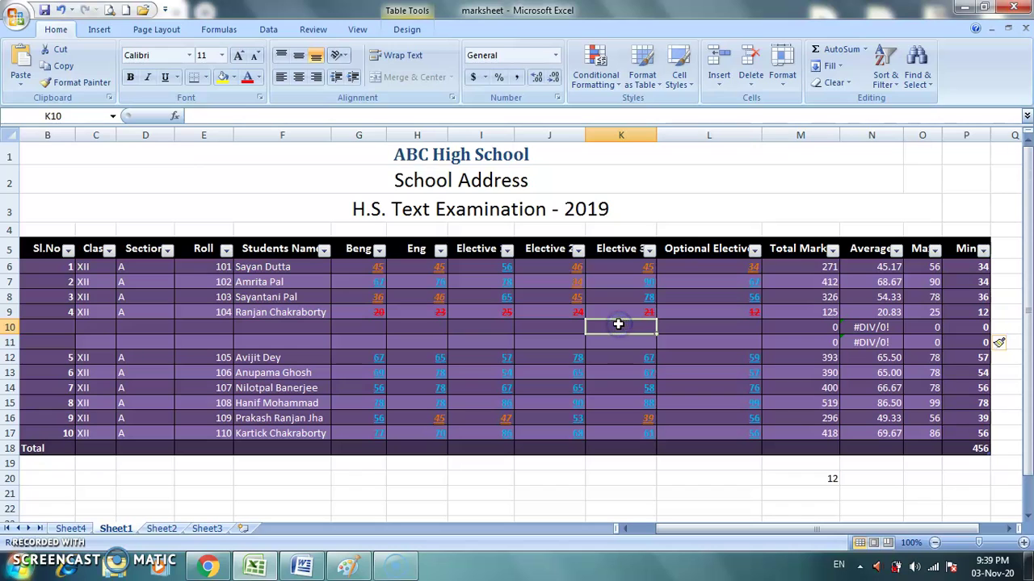
click(719, 80)
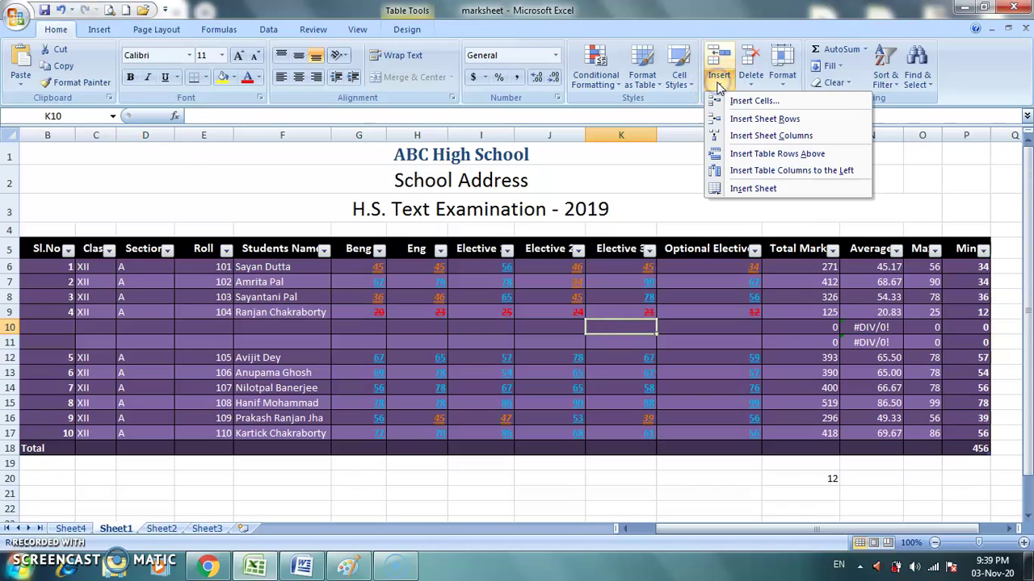
click(738, 121)
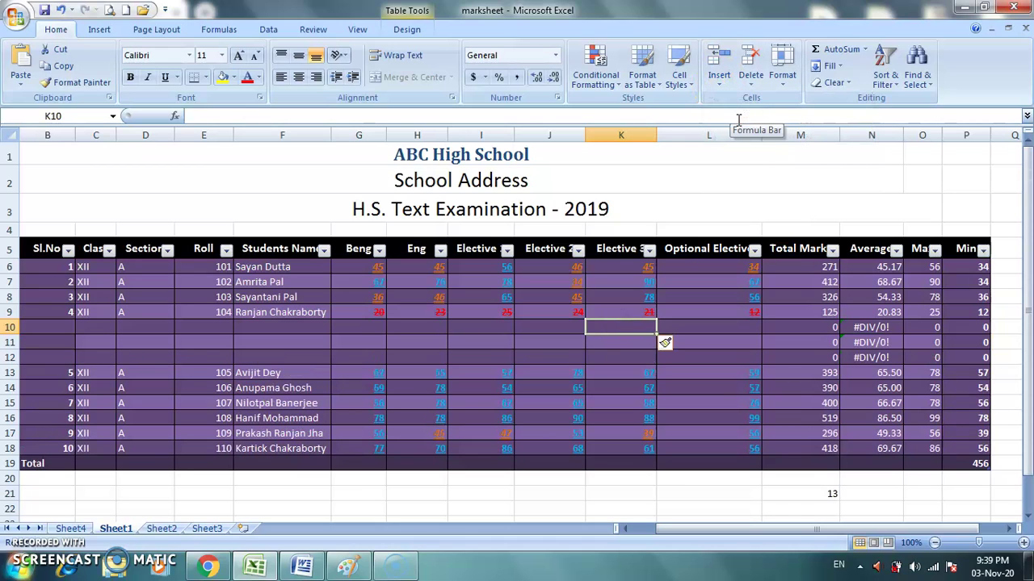
- Insert a blank sheet column before Elective 3
click(719, 81)
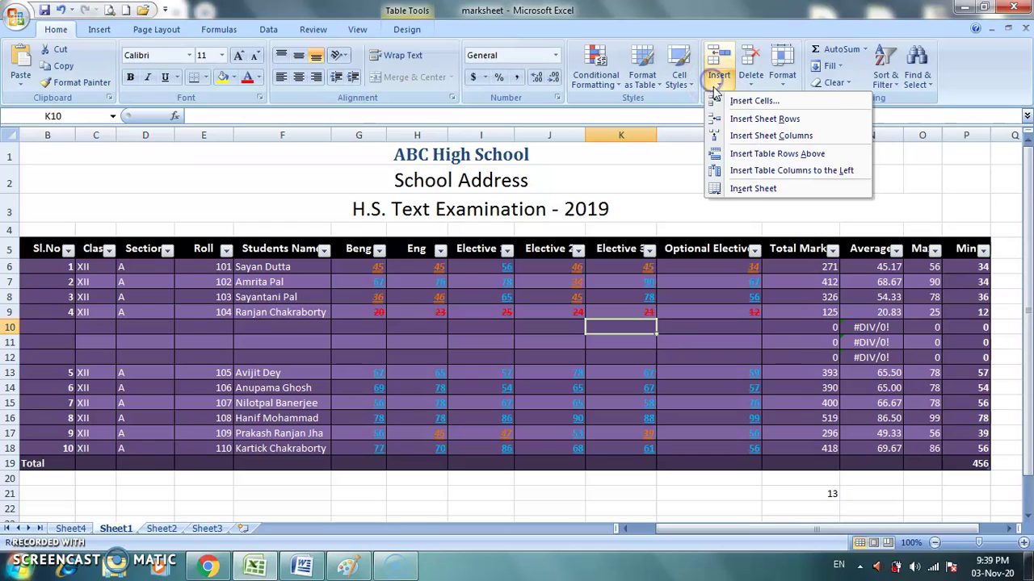
click(737, 135)
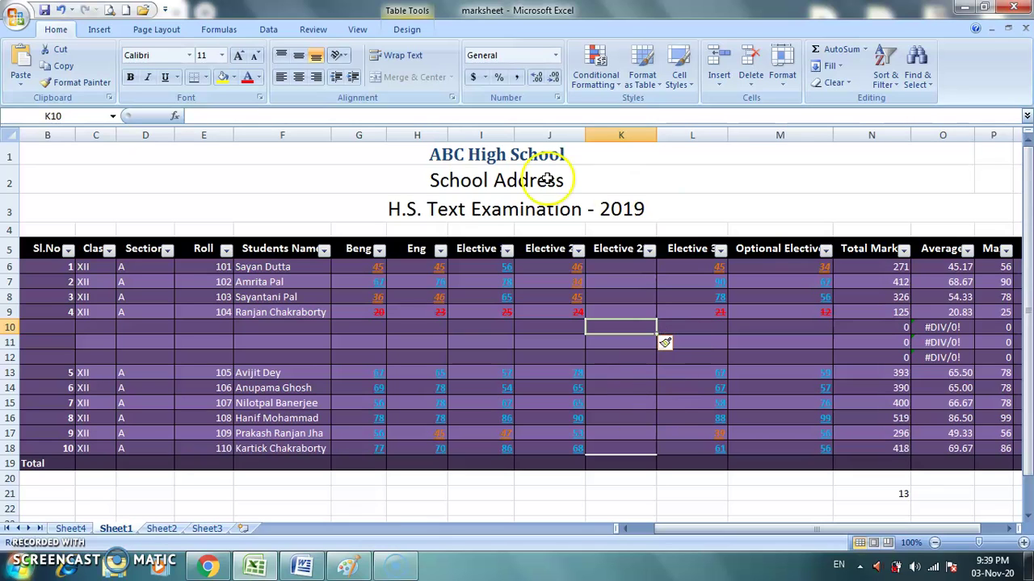
click(270, 493)
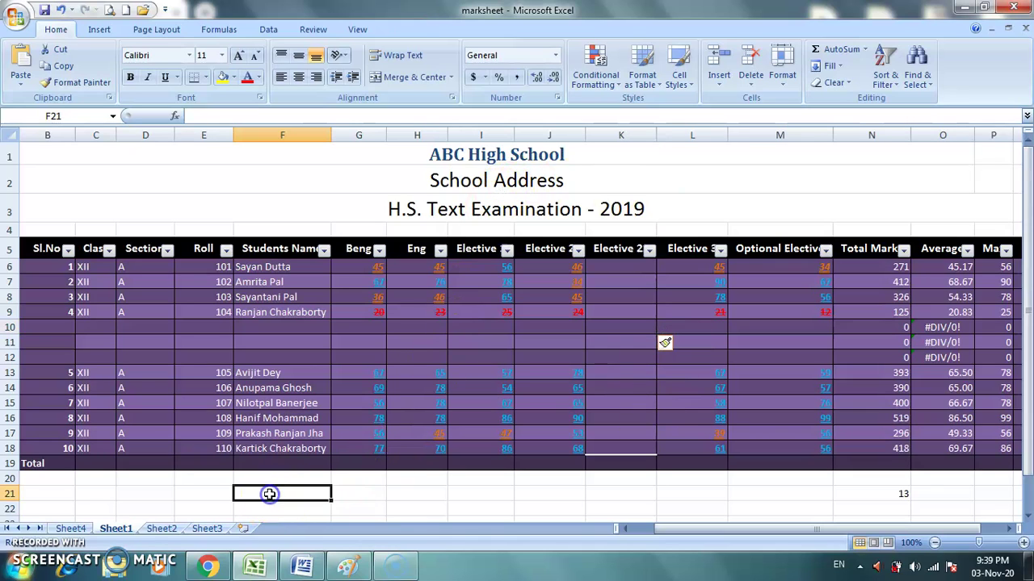
- Insert a cell at F21 with Shift cells right, moving 13 into O21
click(719, 86)
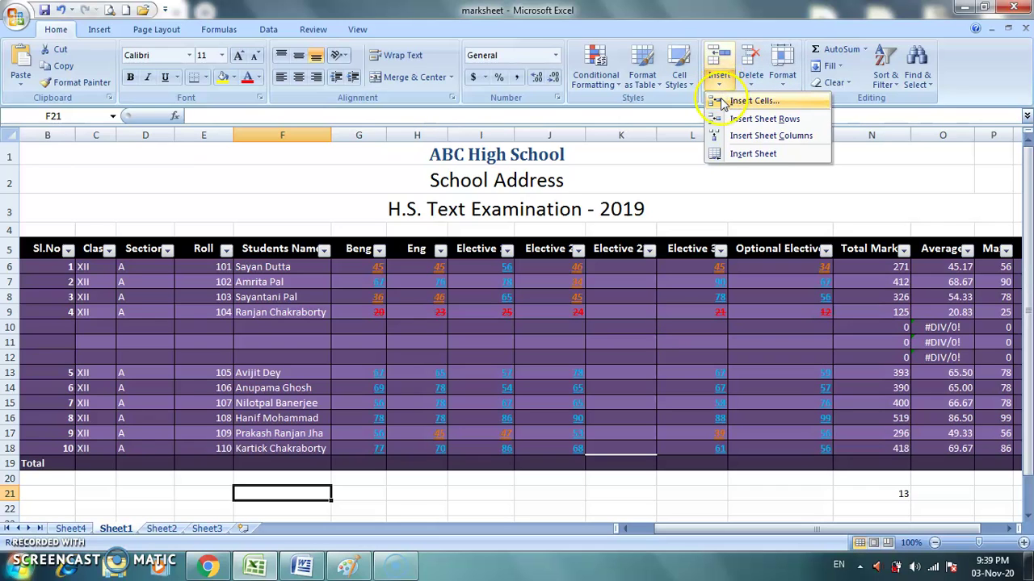
click(719, 103)
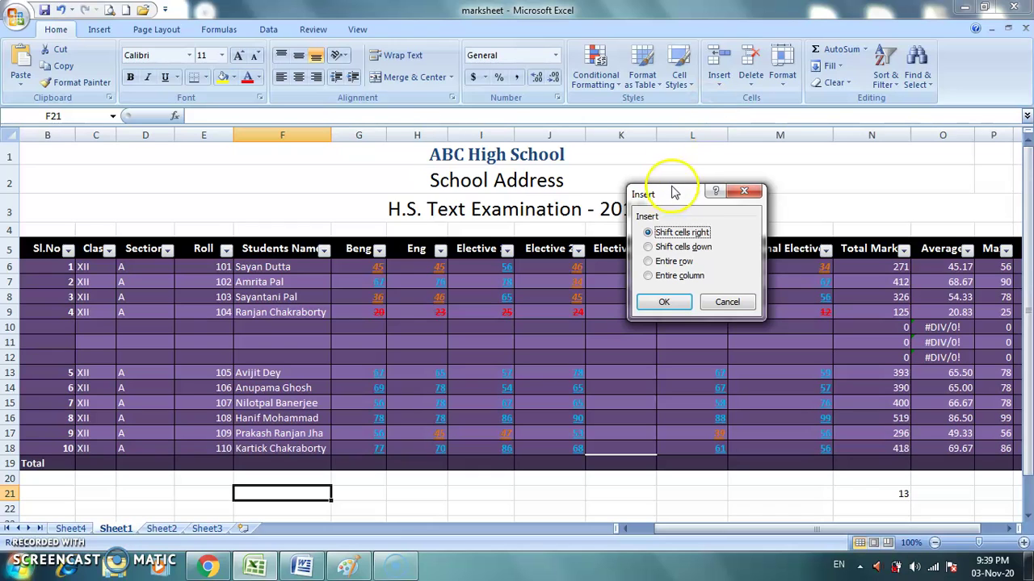
mouse_move(693, 195)
mouse_down()
mouse_move(590, 225)
mouse_move(455, 213)
mouse_up()
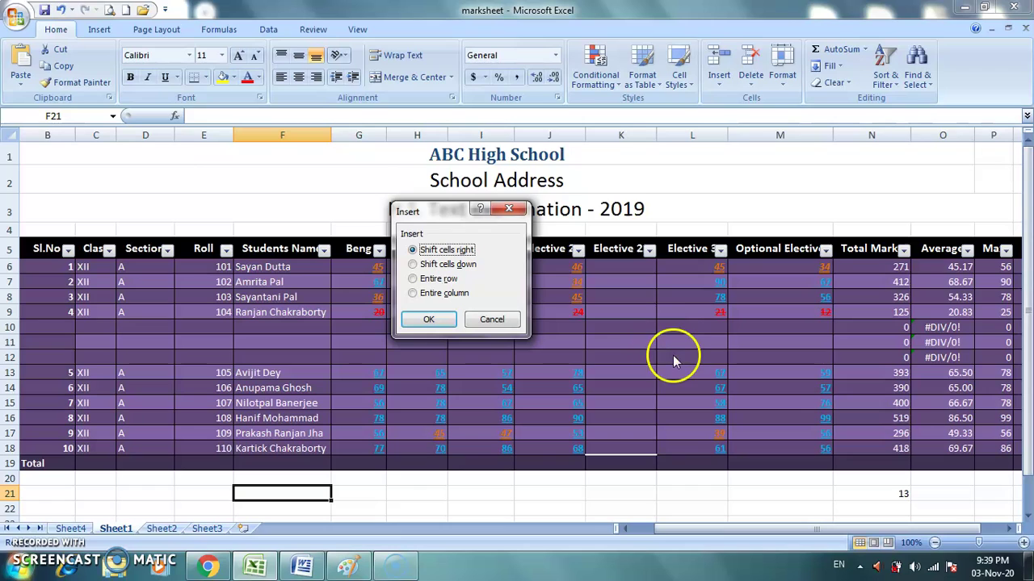
drag(457, 212, 356, 179)
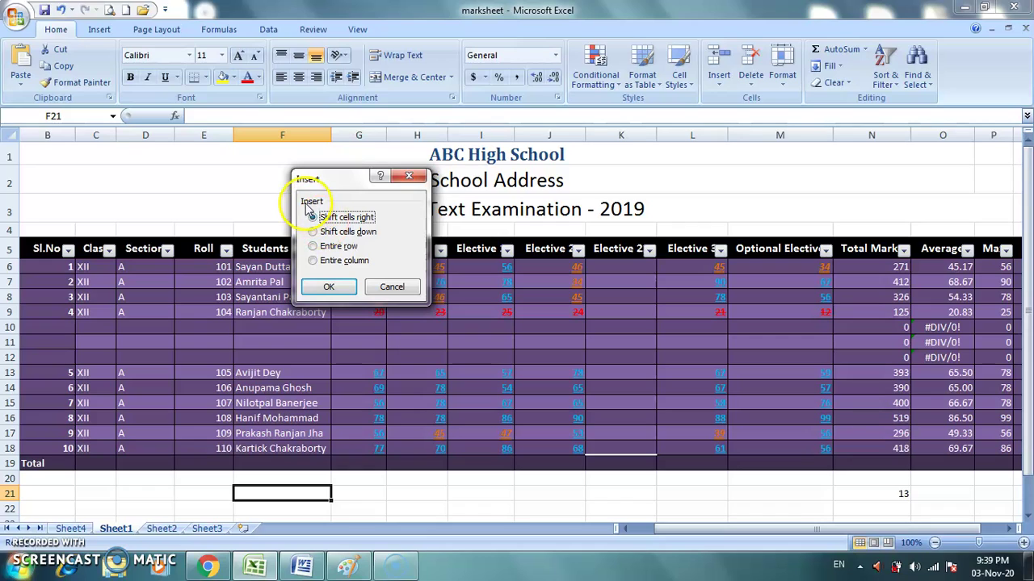
click(332, 219)
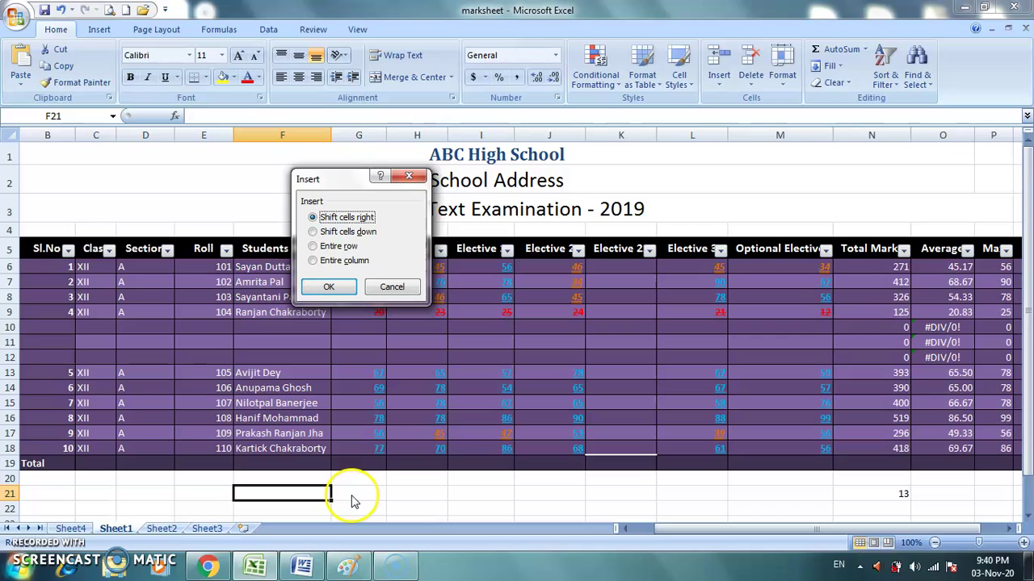
click(329, 286)
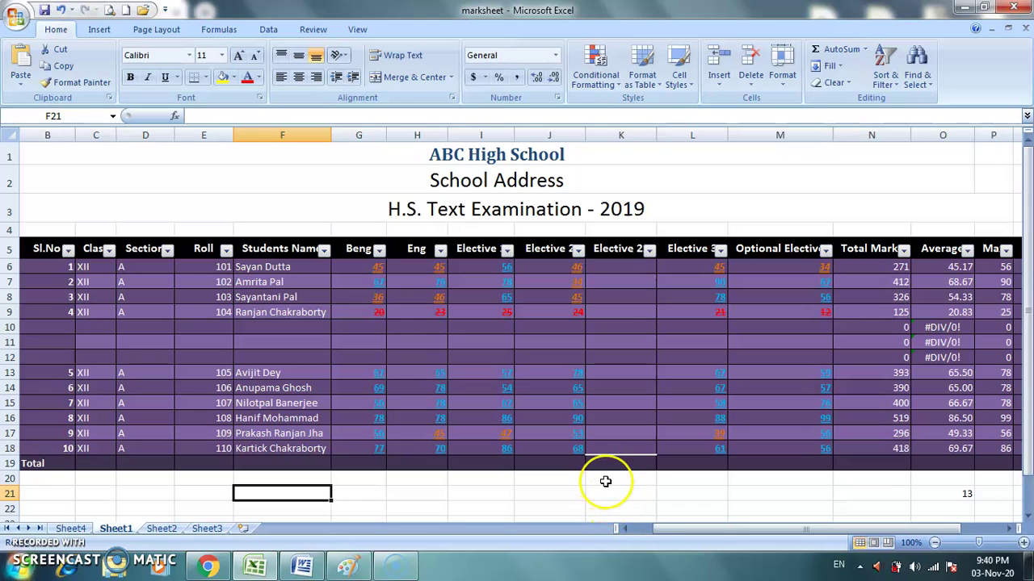
- Enter india in F21 and west bengal in G21
text(india)
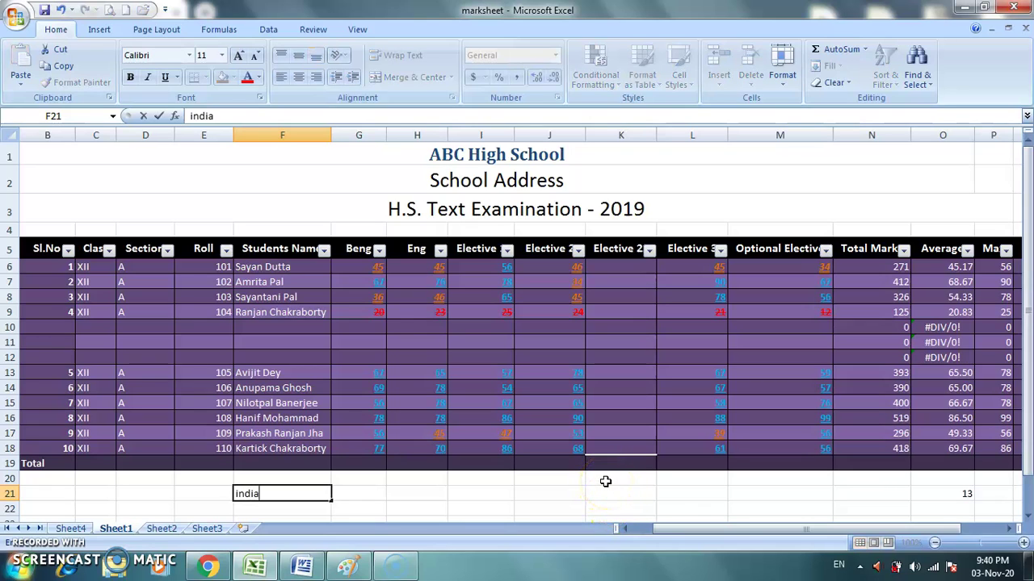
click(597, 492)
click(366, 495)
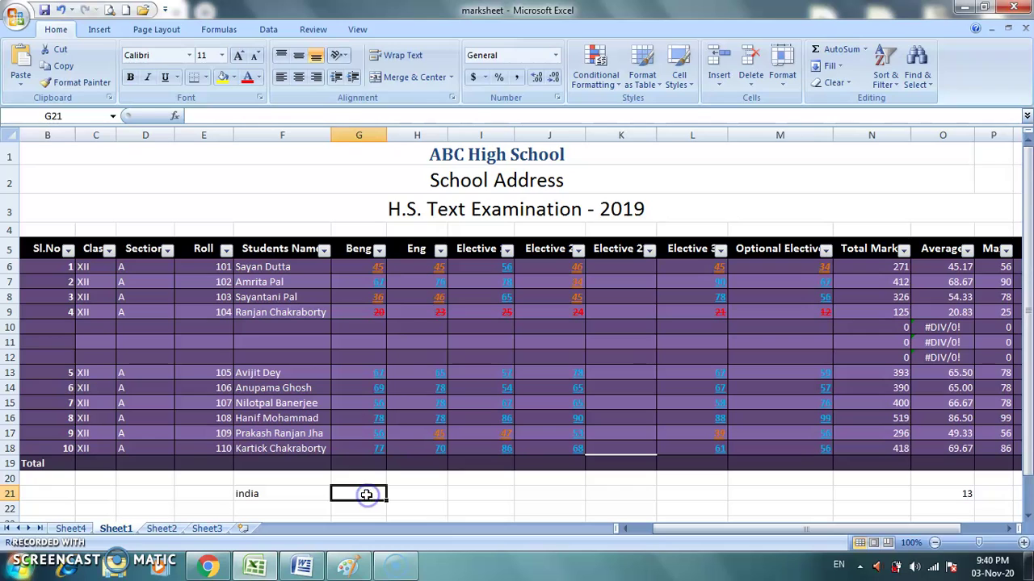
text(west beng)
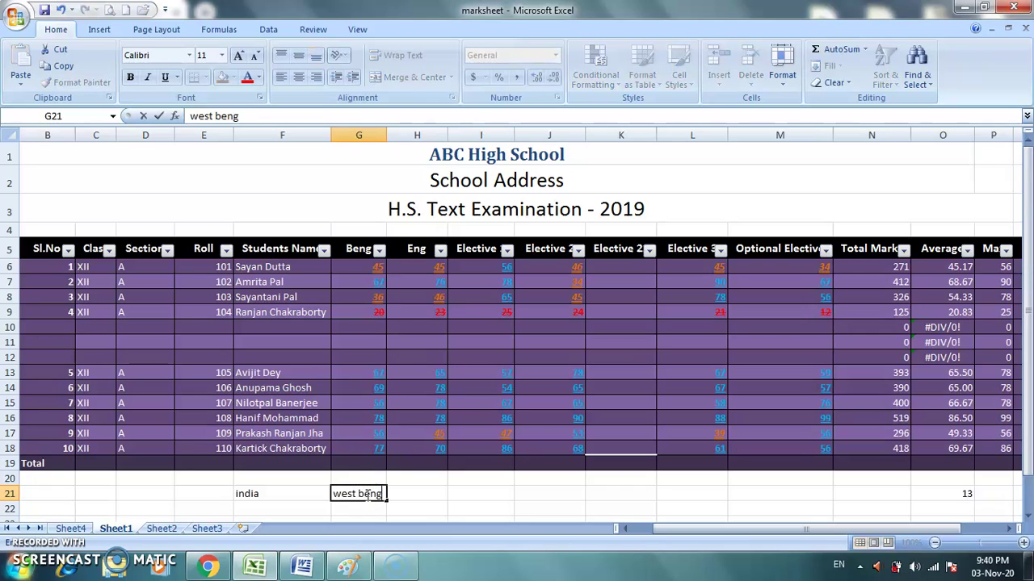
click(457, 509)
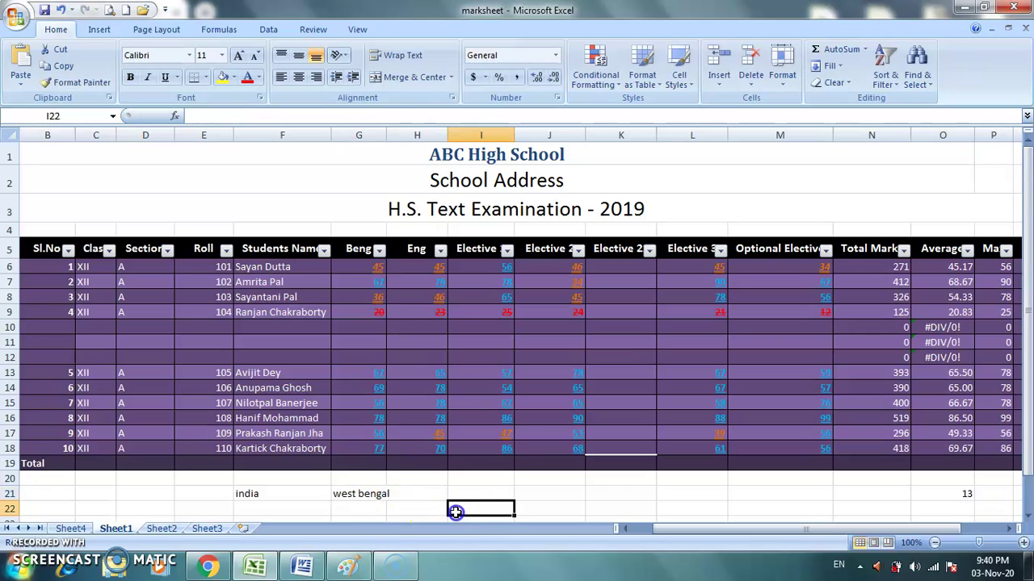
- Insert a shift-right cell at F21, then undo that insertion
click(290, 491)
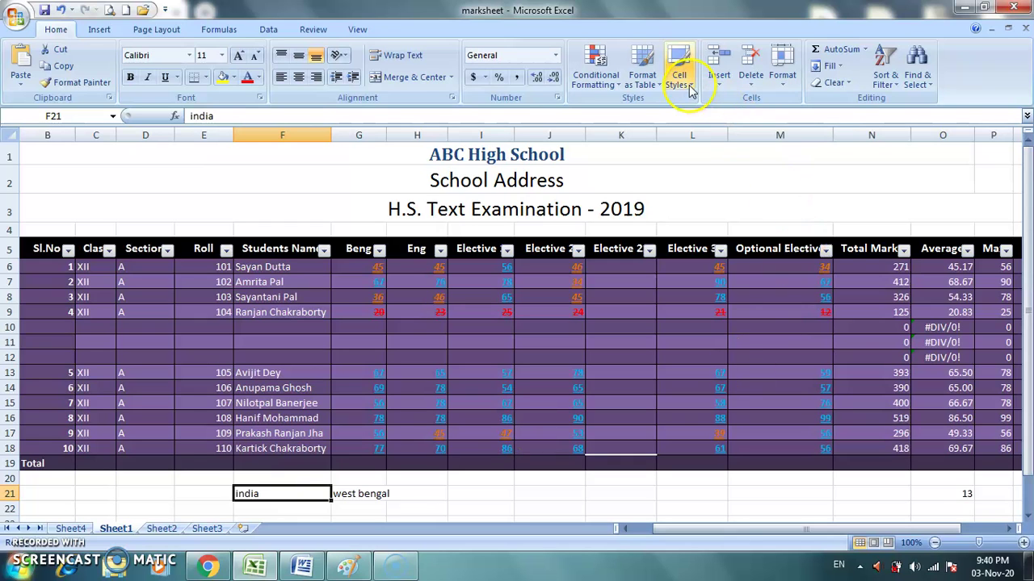
click(679, 79)
click(720, 78)
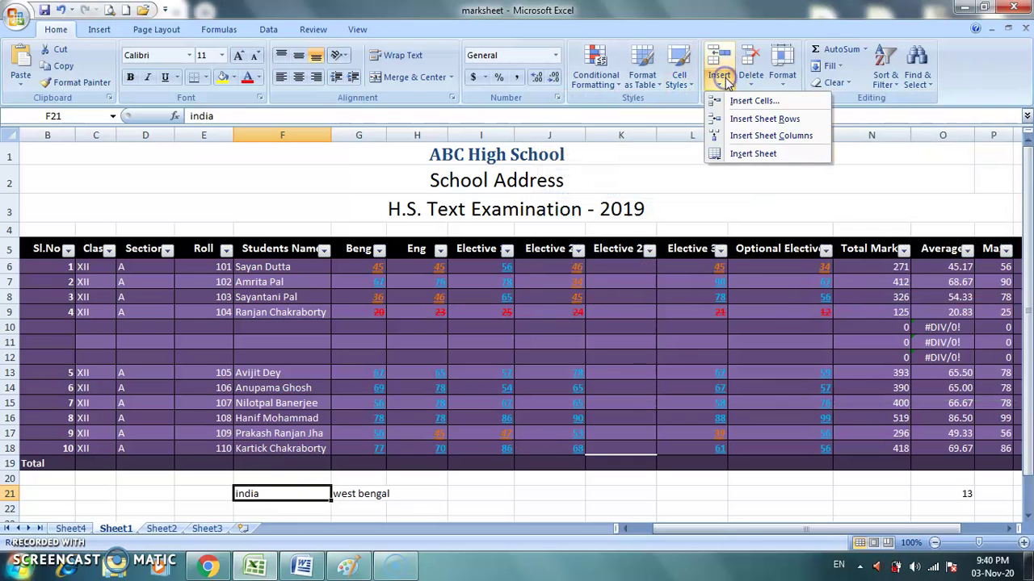
click(737, 102)
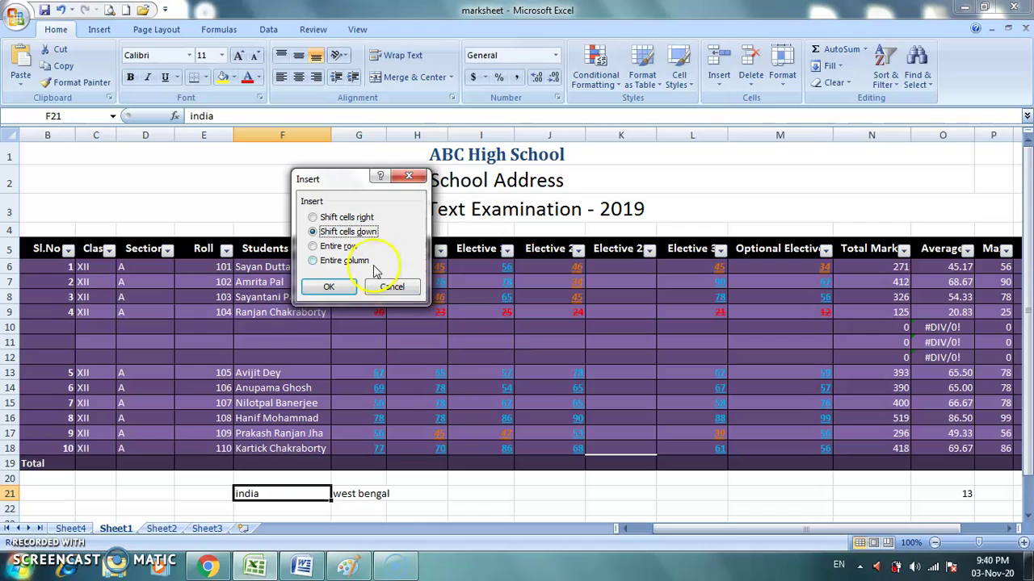
click(319, 217)
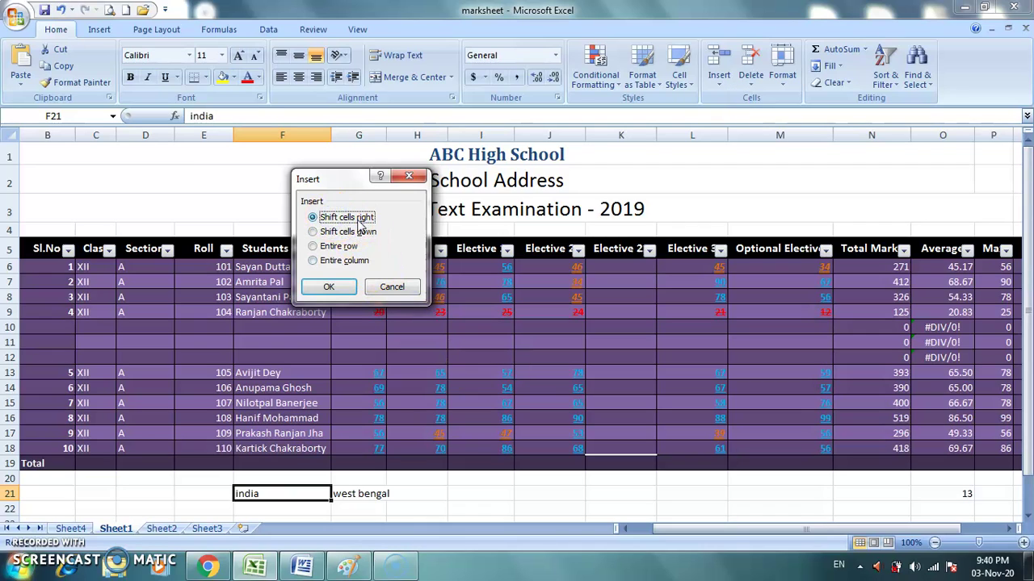
click(328, 287)
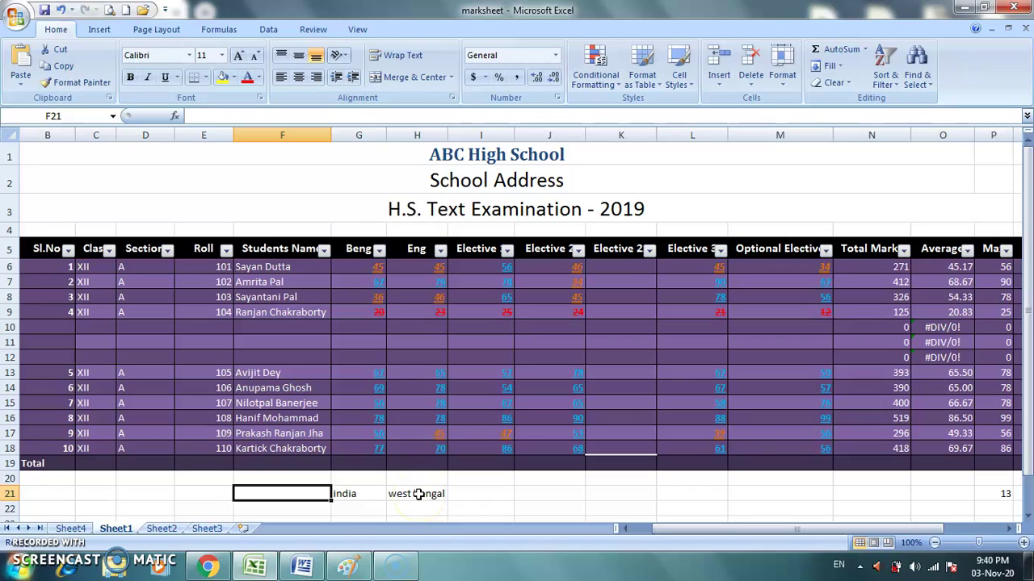
key(ctrl+z)
- Enter nadia in E21
click(217, 494)
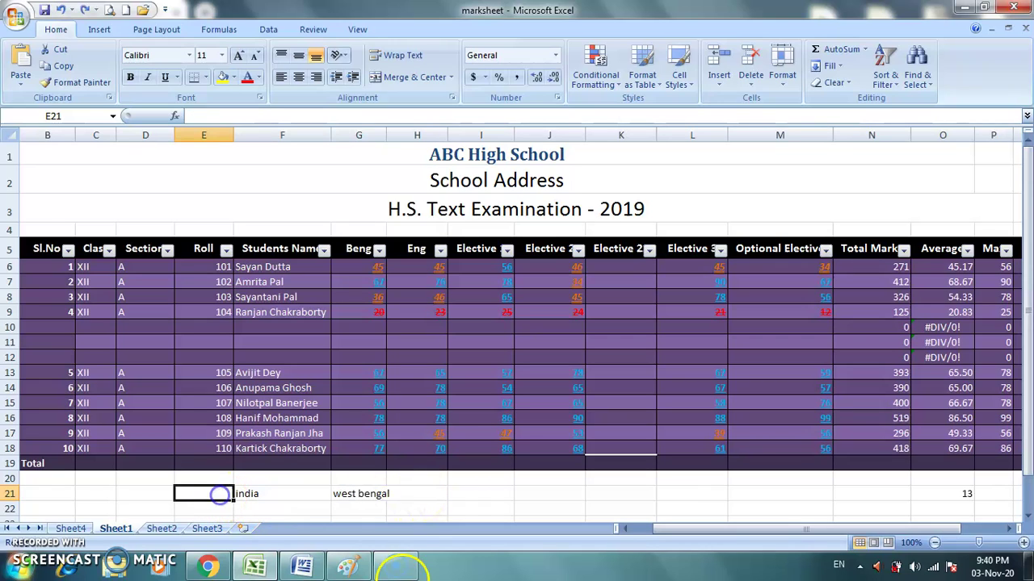
mouse_move(398, 568)
text(na)
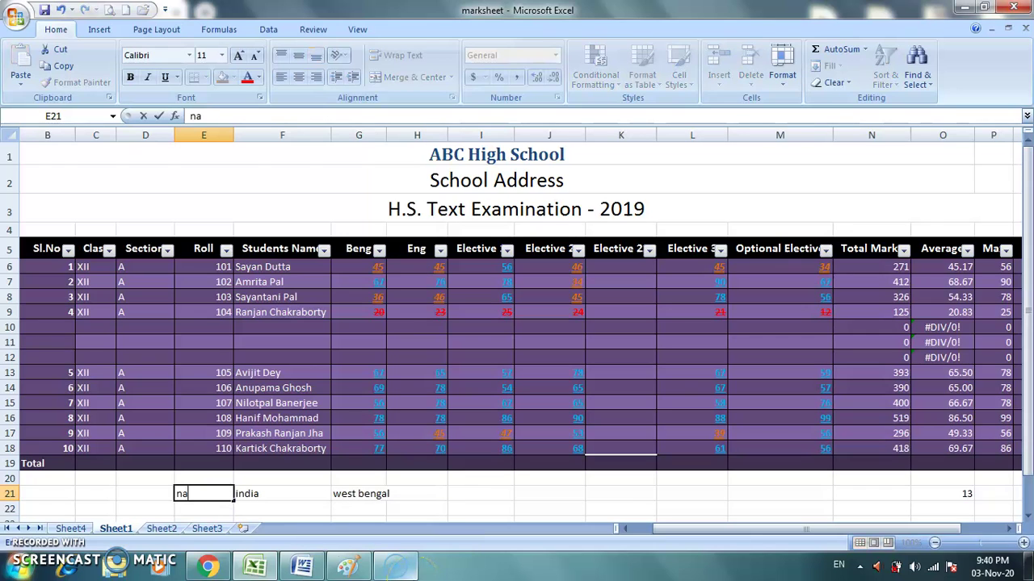
text(di)
key(Caps_Lock)
text(a)
click(500, 481)
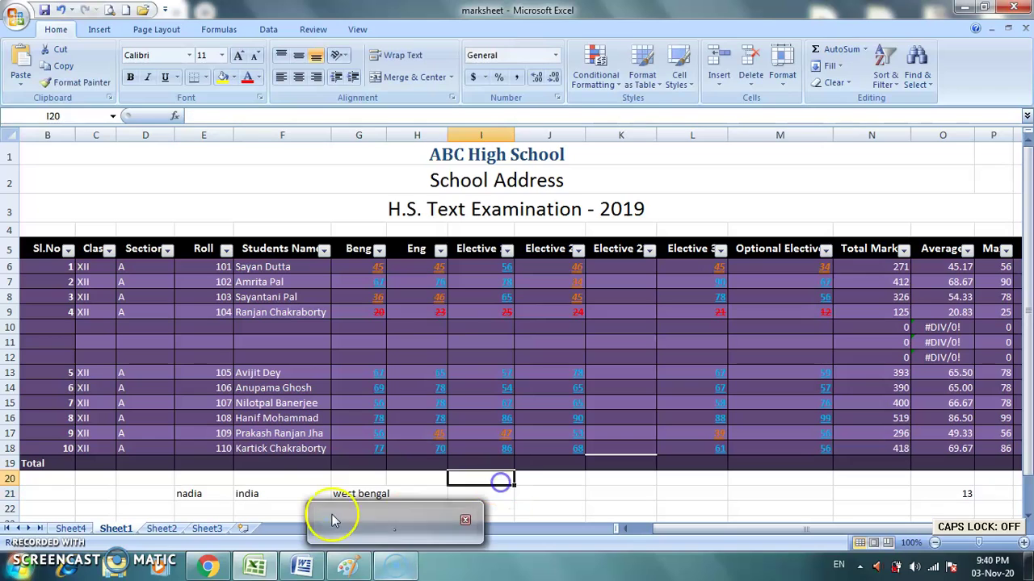
- Insert a blank cell at F21, pushing india to G21 and west bengal to H21
click(283, 491)
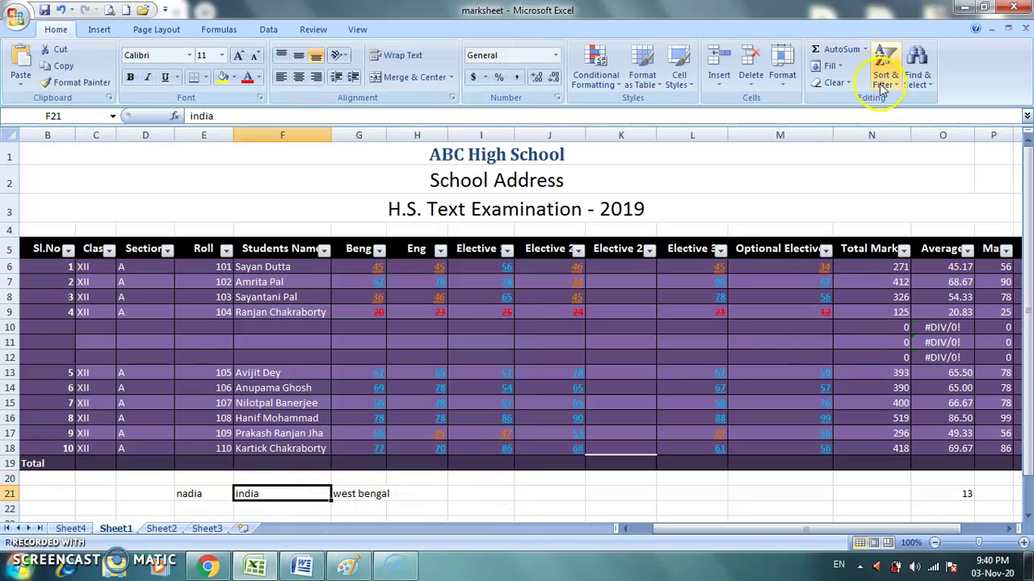
click(729, 89)
click(736, 105)
click(737, 108)
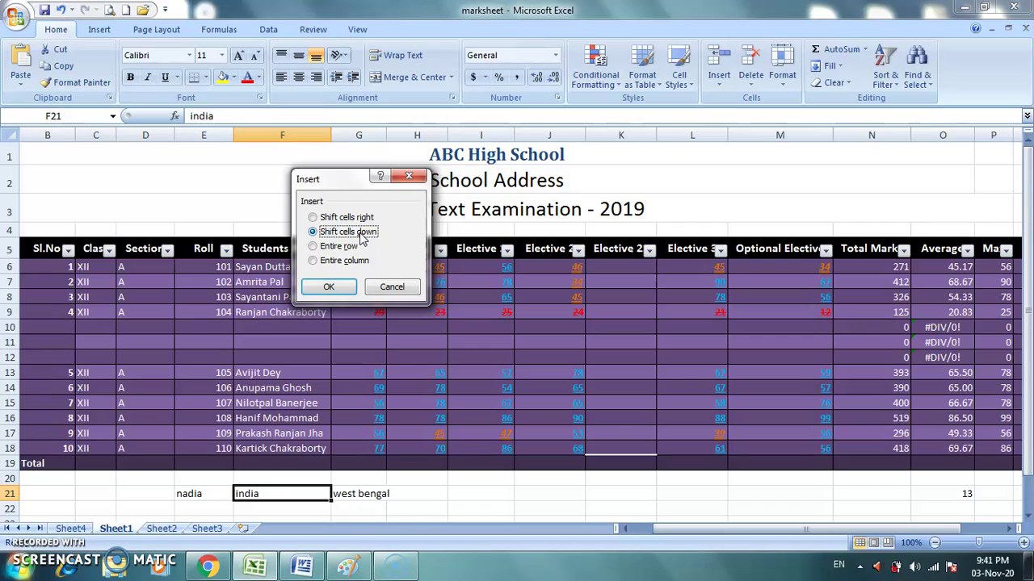
click(354, 217)
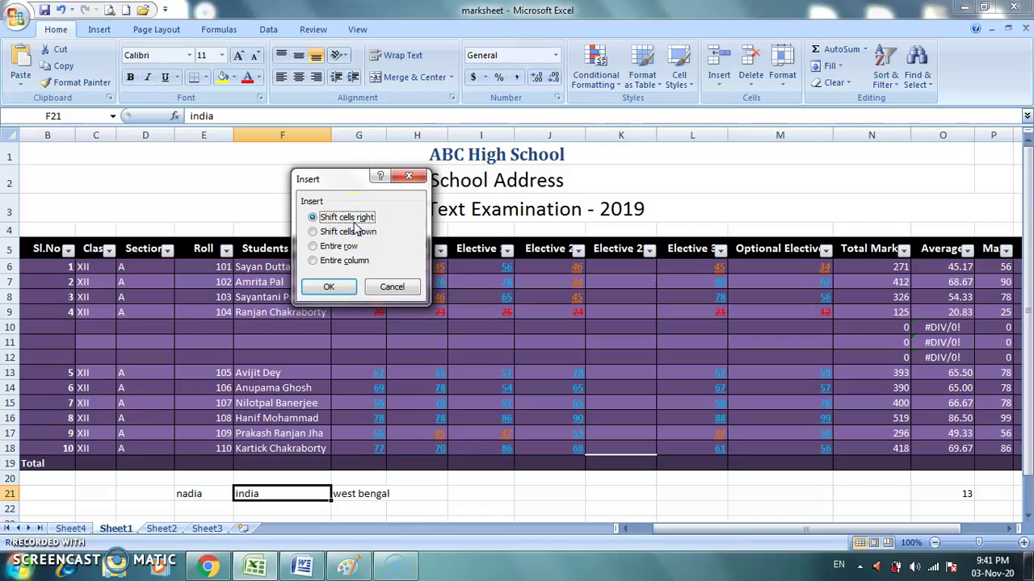
click(328, 287)
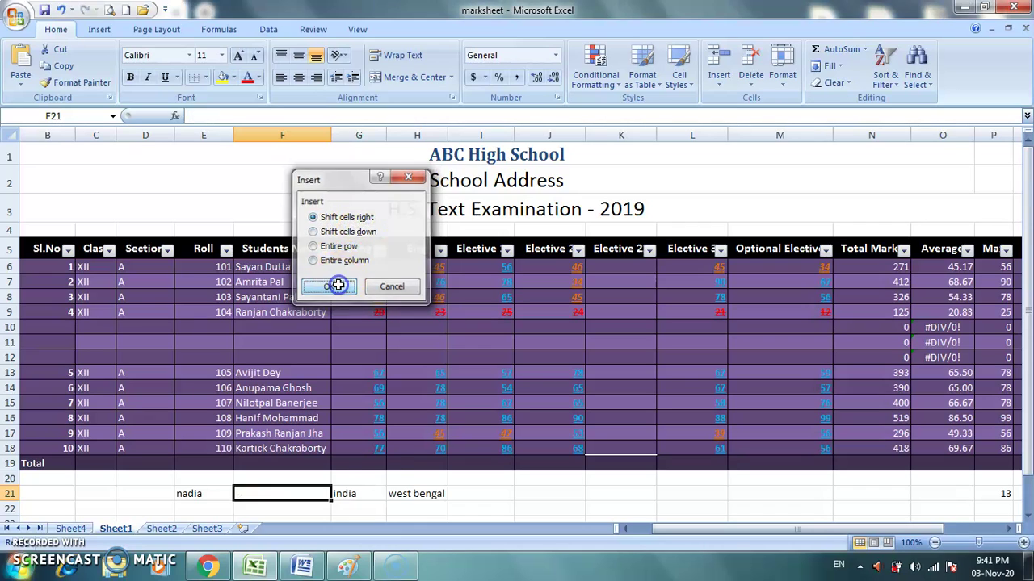
click(217, 507)
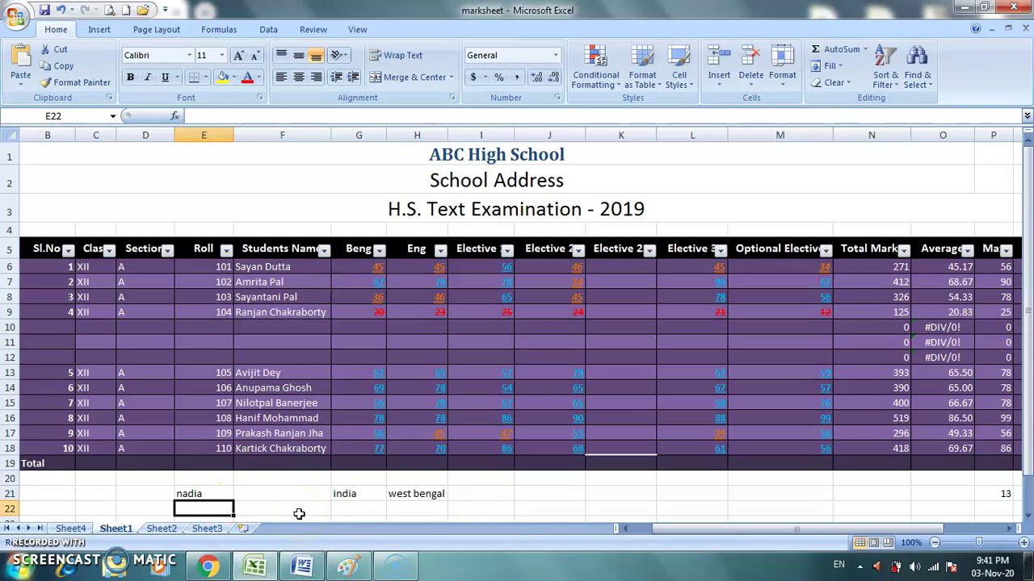
- Undo the cell insertion, then copy the nadia, india, west bengal entries from E21:G21 into E22
key(ctrl+z)
click(1028, 517)
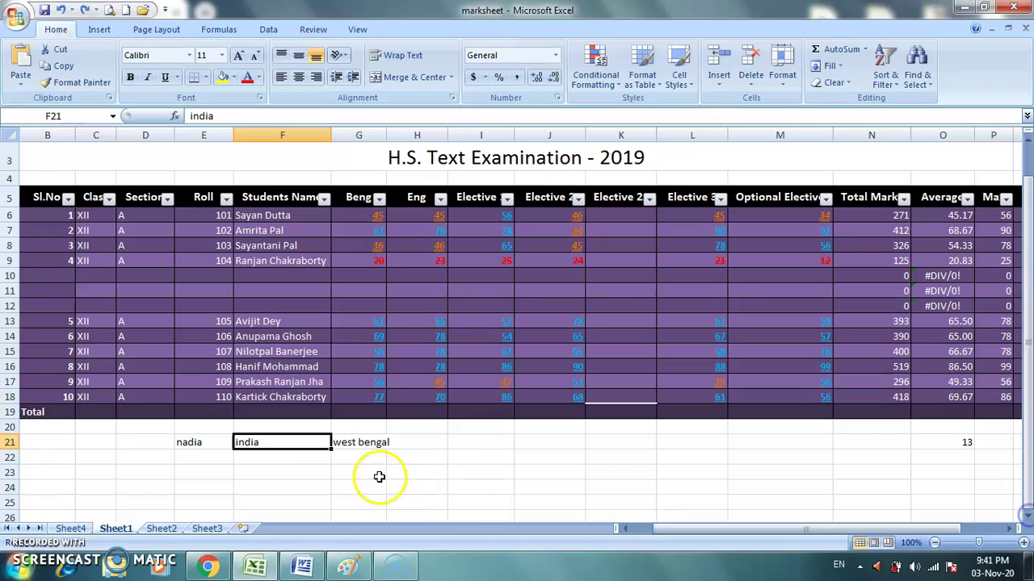
click(309, 459)
drag(191, 443, 373, 448)
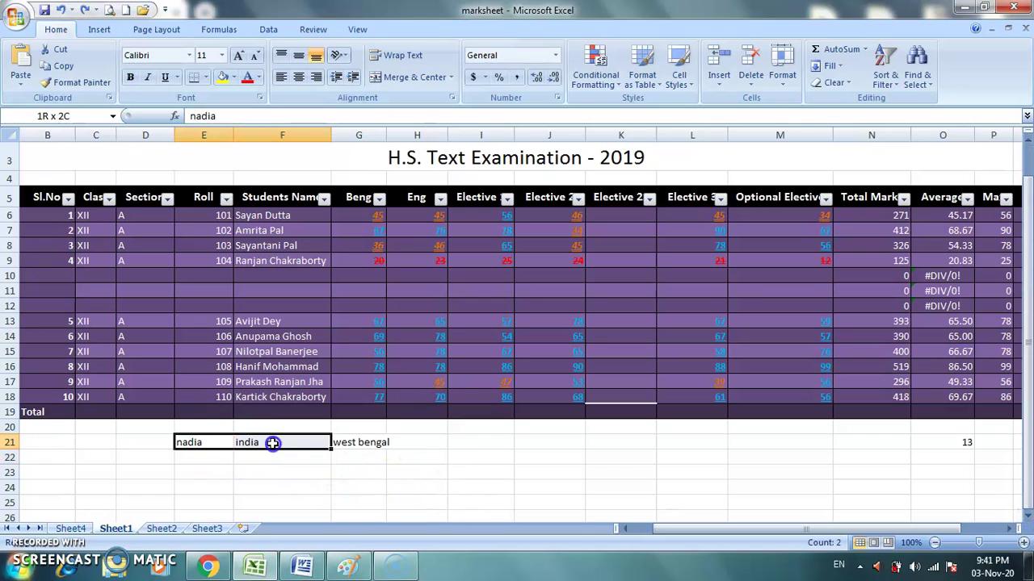
key(ctrl+c)
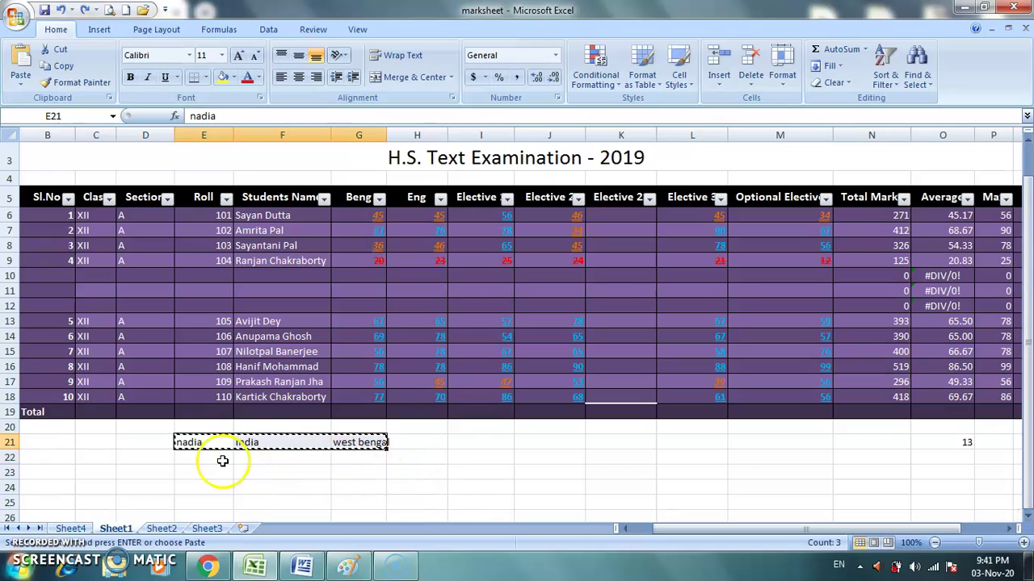
click(215, 458)
key(ctrl+v)
key(Escape)
- Insert a blank cell at F21, shifting column F cells down
click(286, 490)
click(275, 444)
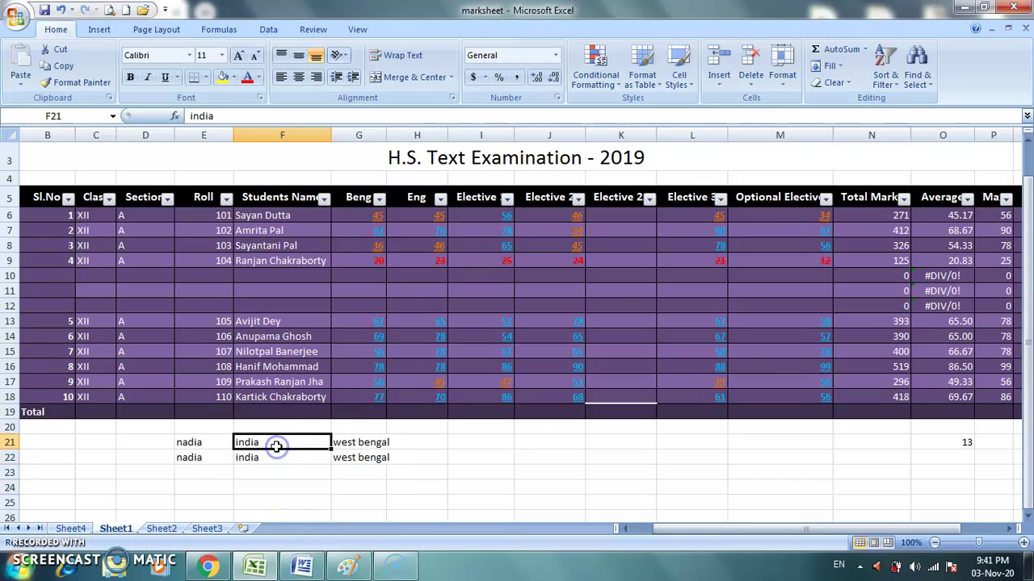
click(720, 84)
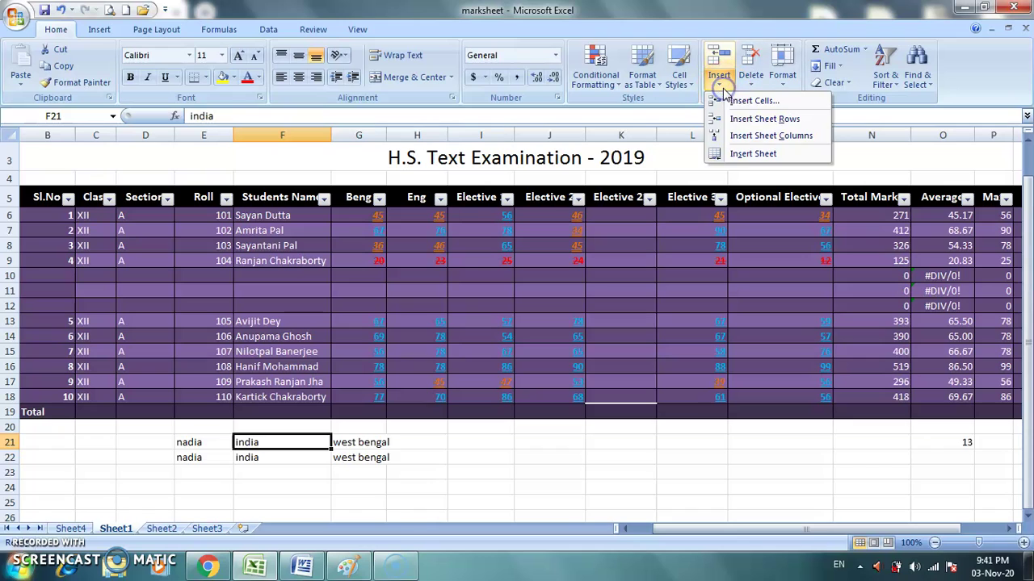
click(743, 102)
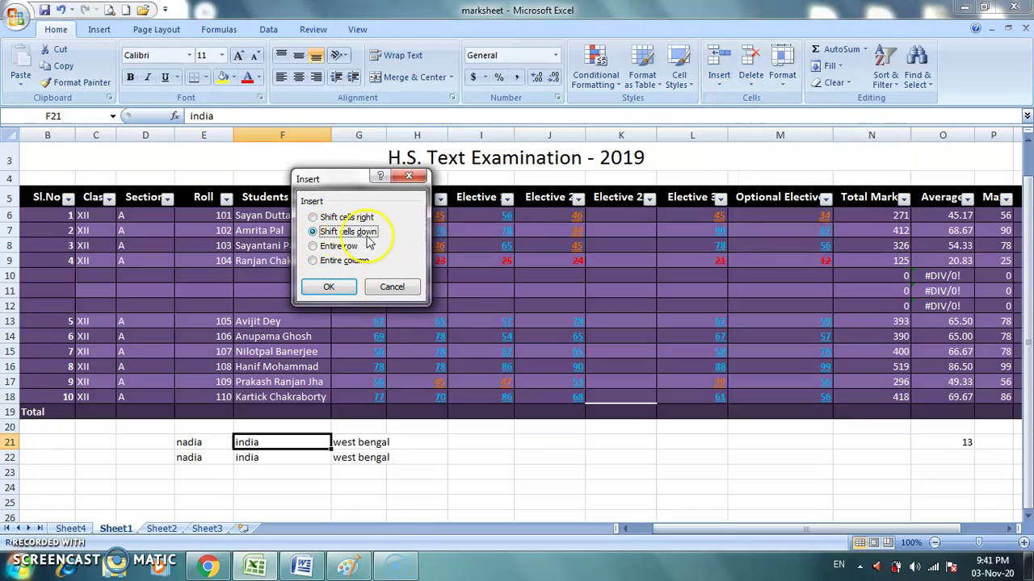
click(339, 289)
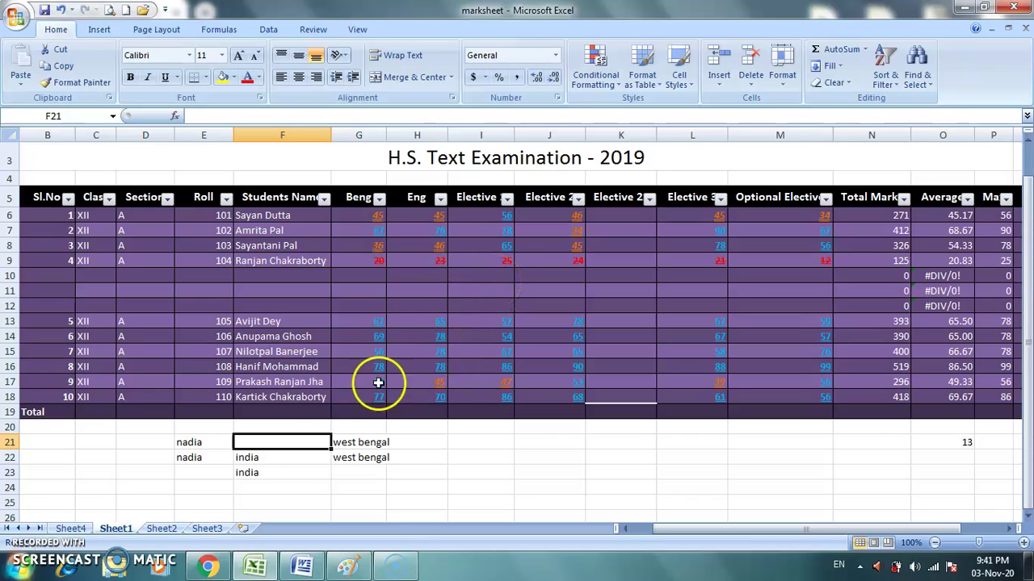
- Undo the previous cell insertion so india returns to F21
click(719, 85)
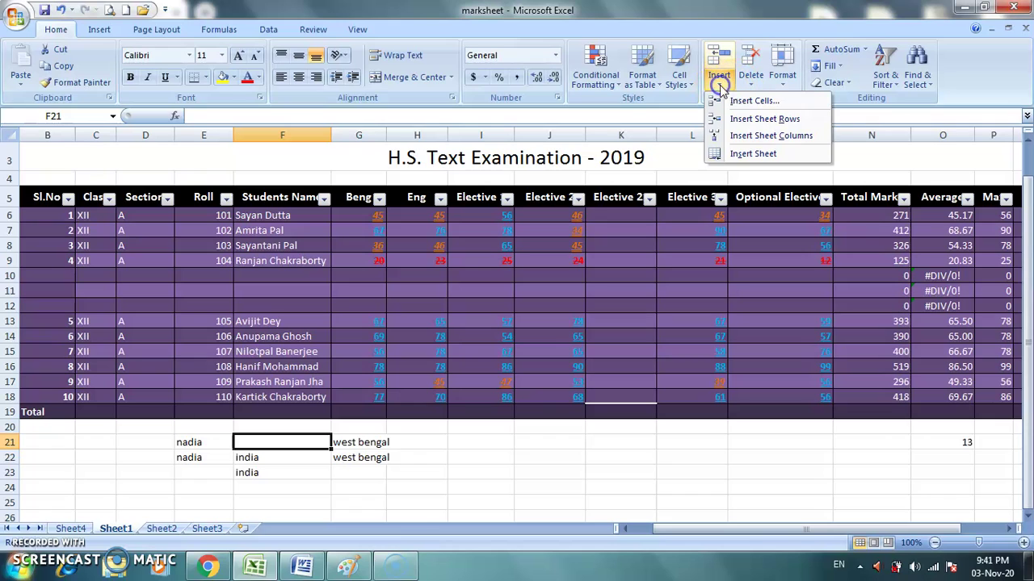
click(566, 490)
key(ctrl+z)
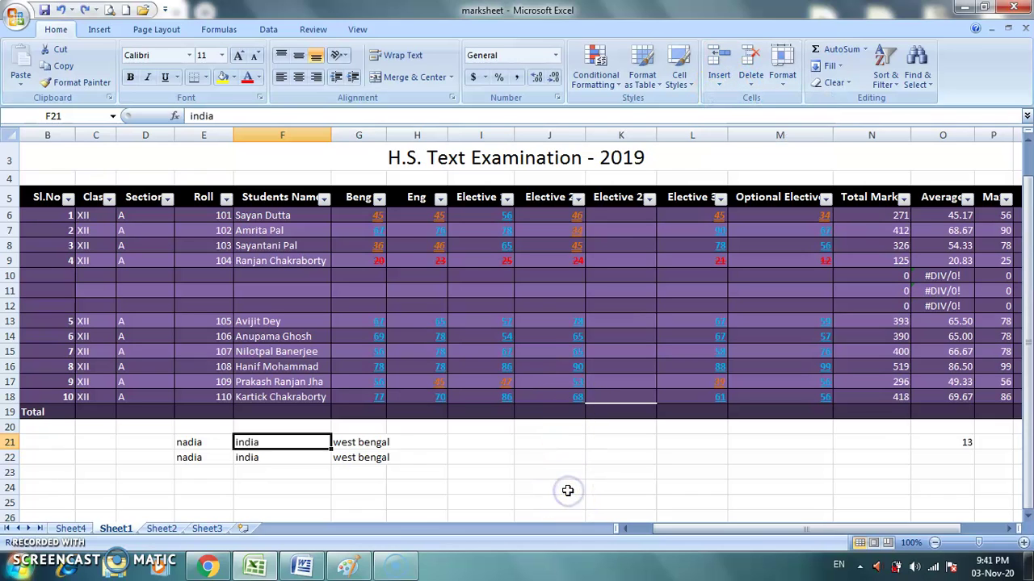
- Insert an entire blank row at row 21 above the nadia rows
click(718, 81)
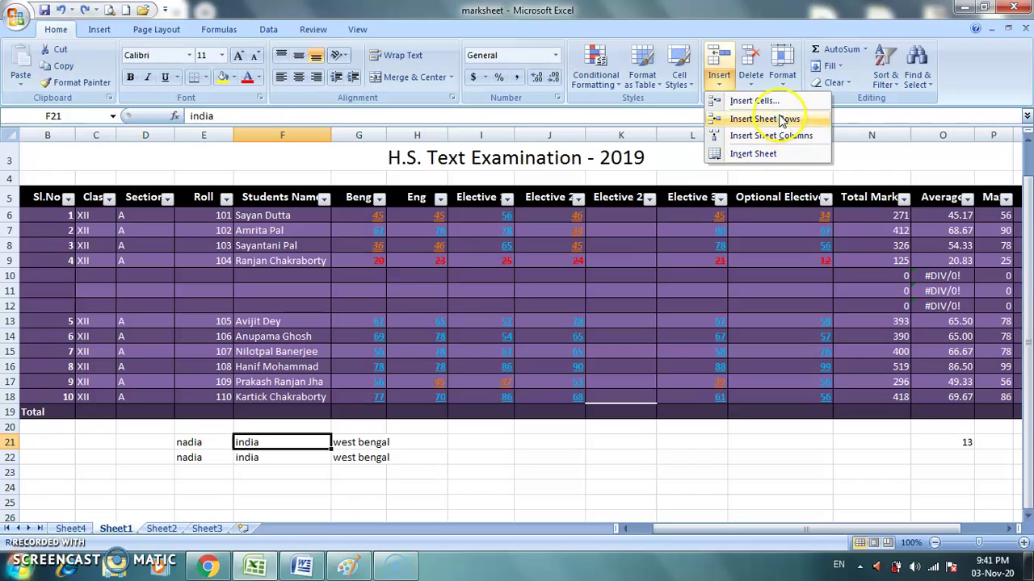
click(751, 101)
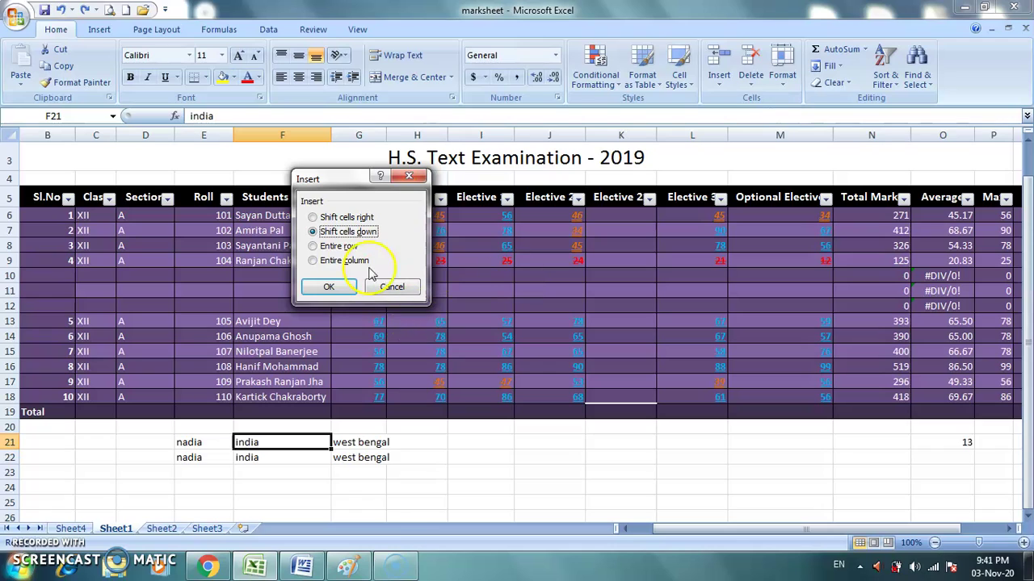
click(347, 249)
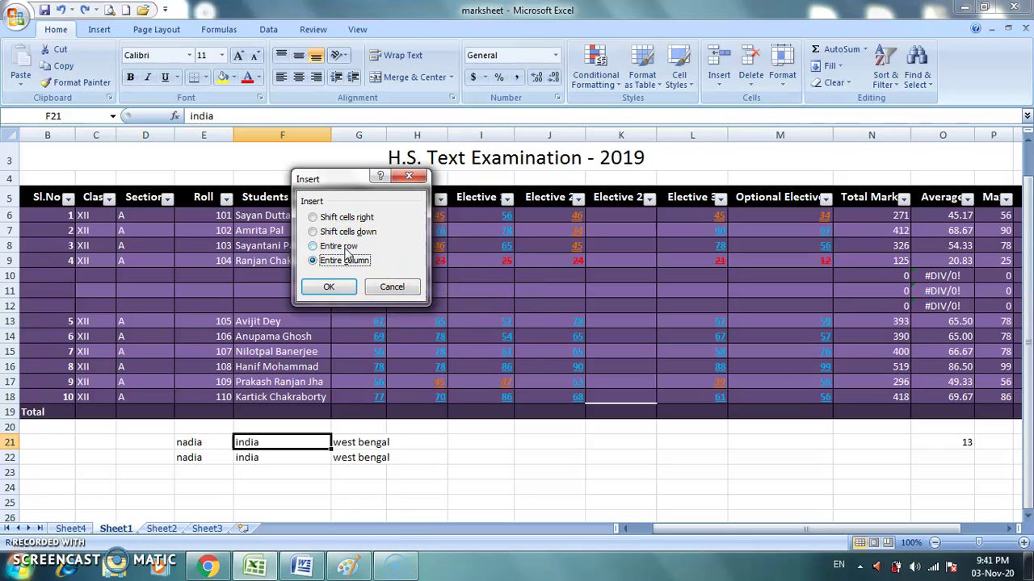
click(329, 287)
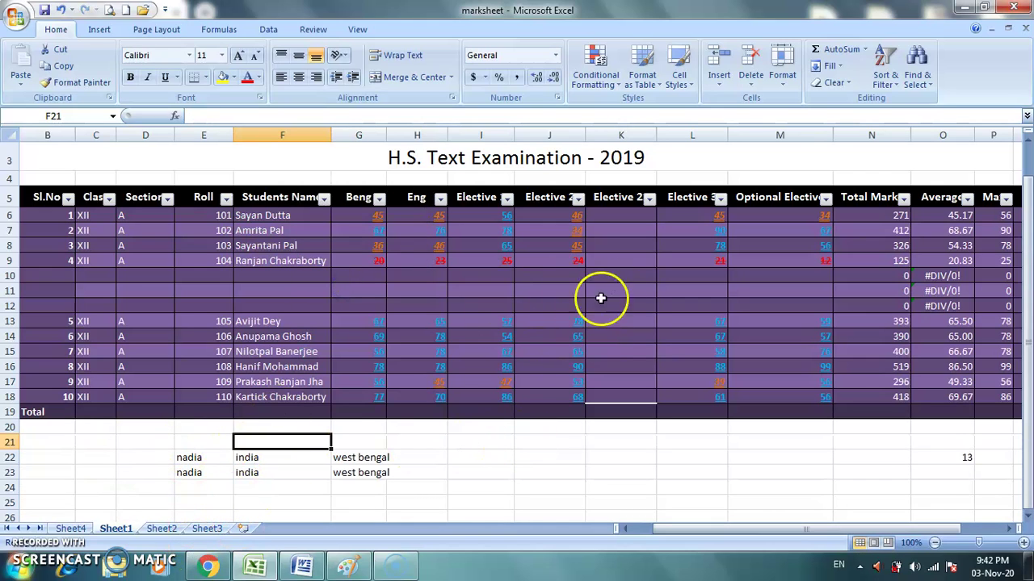
click(256, 457)
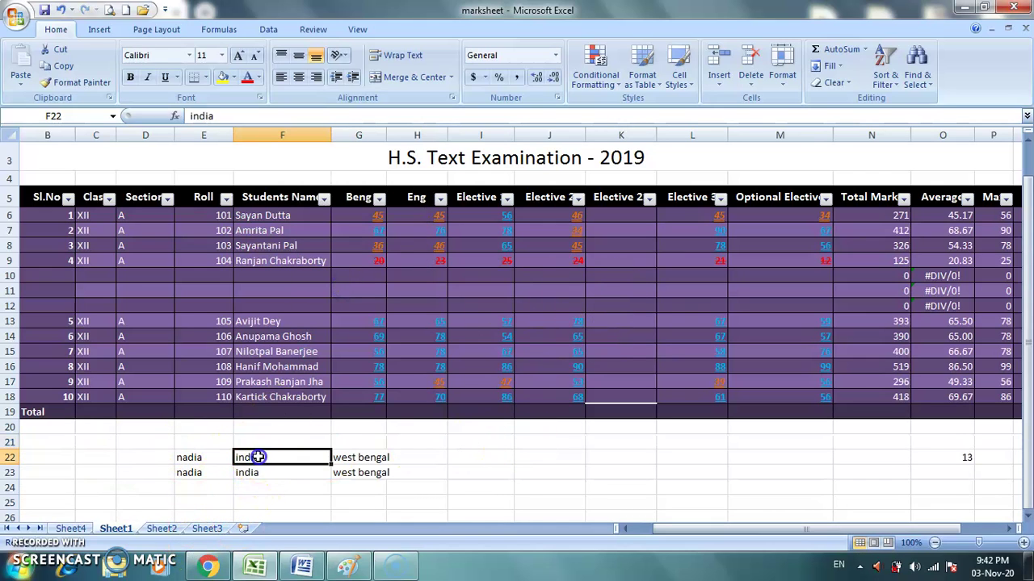
- Insert an entire blank column at F, moving india and west bengal to G and H
click(719, 79)
click(734, 101)
click(335, 261)
click(345, 289)
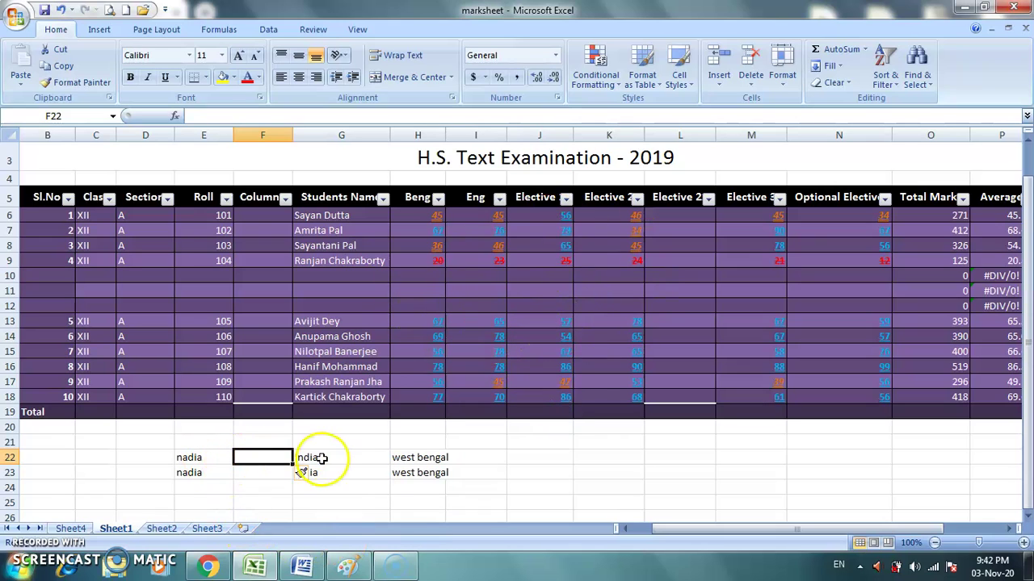
- Select a cell in row 22 and browse the Insert options without inserting anything
click(344, 481)
click(268, 456)
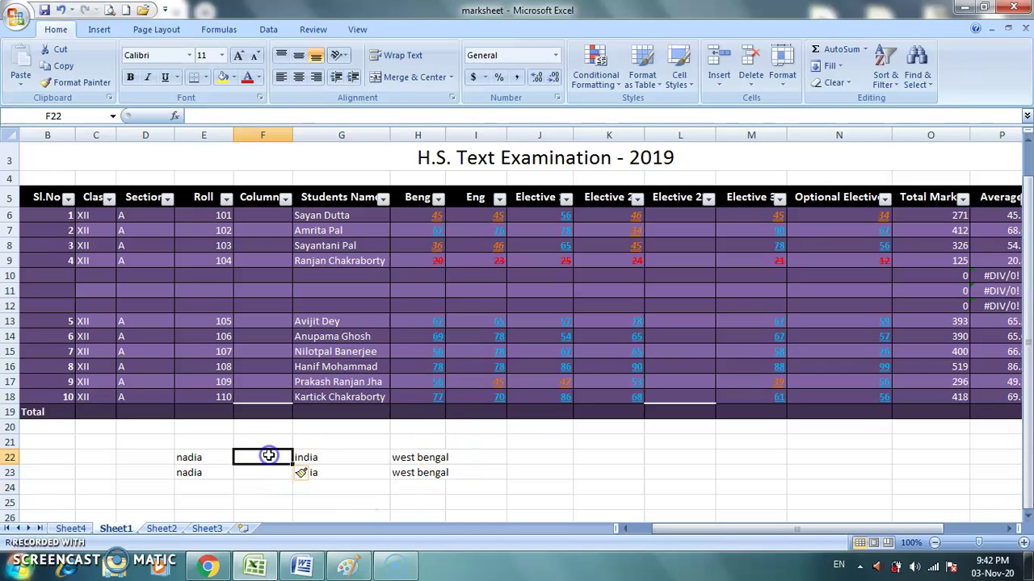
click(718, 77)
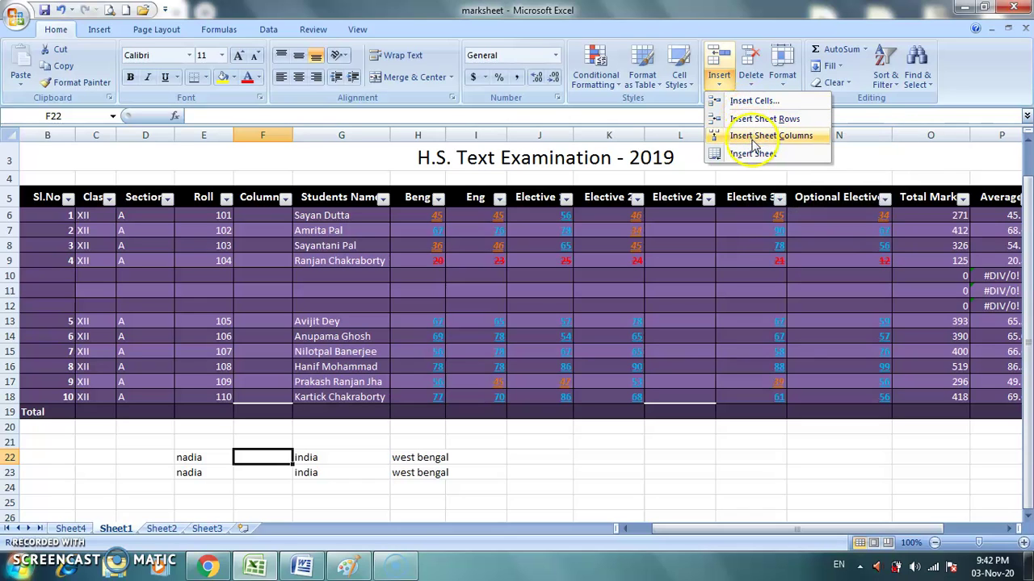
click(381, 495)
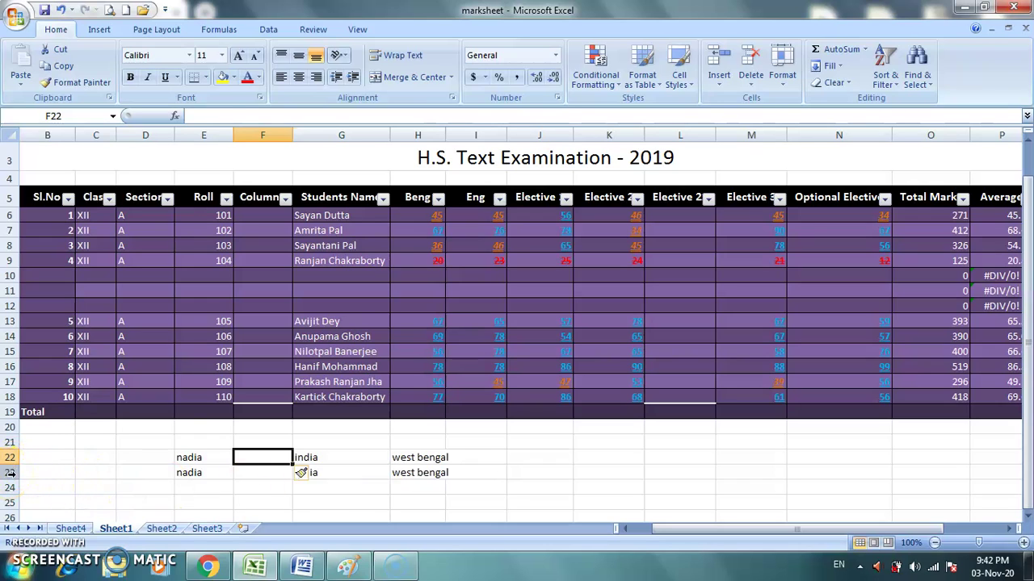
- Insert a blank row at row 23 between the two nadia rows
click(10, 473)
right_click(11, 473)
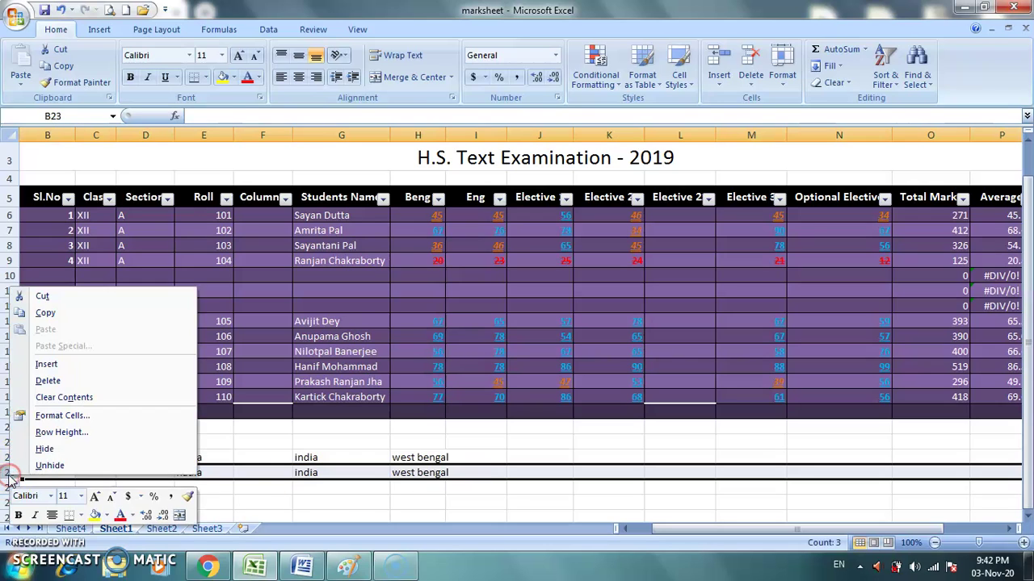
click(47, 365)
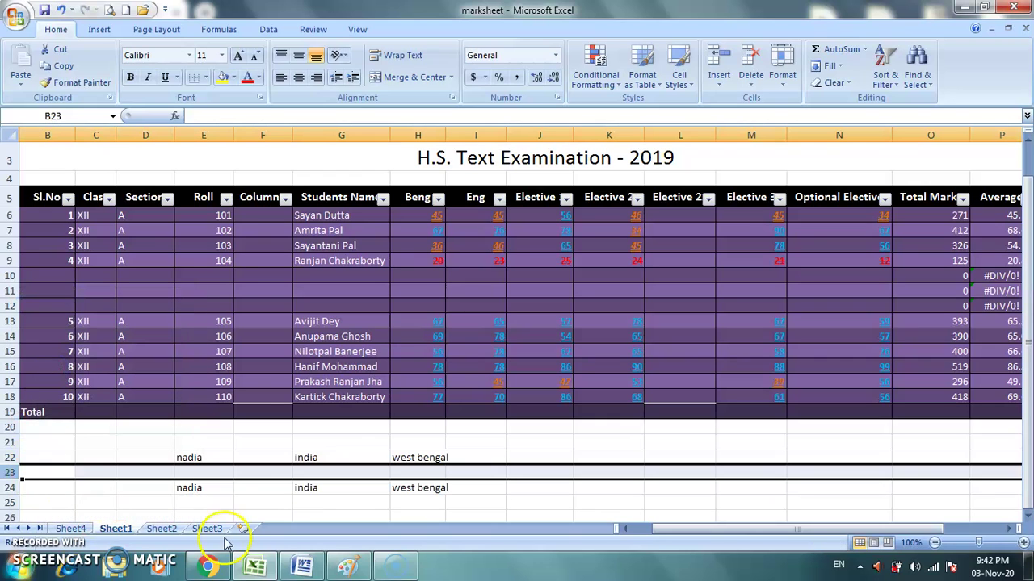
- Insert a second blank column at G before Students Name
right_click(348, 132)
click(391, 213)
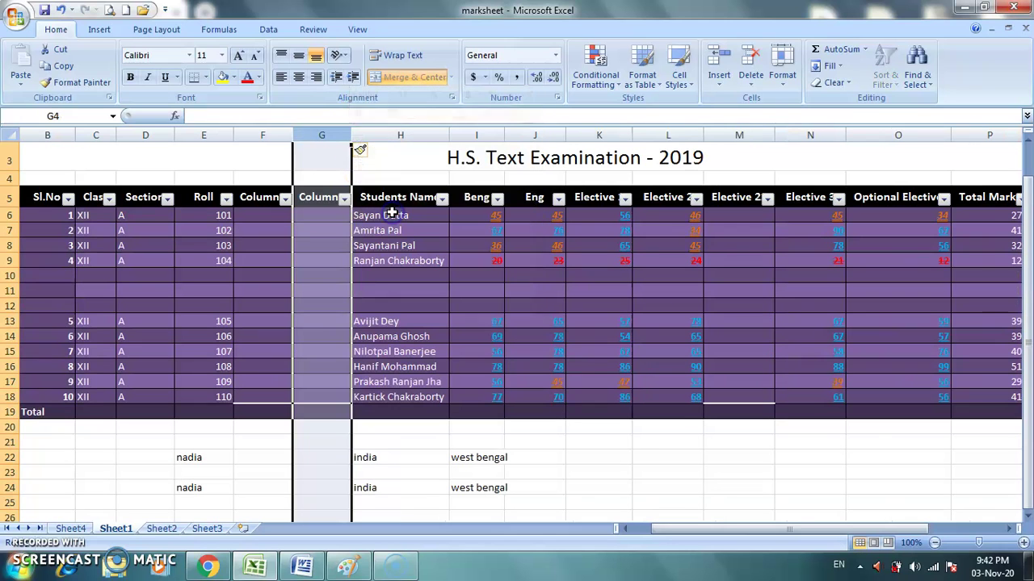
click(662, 499)
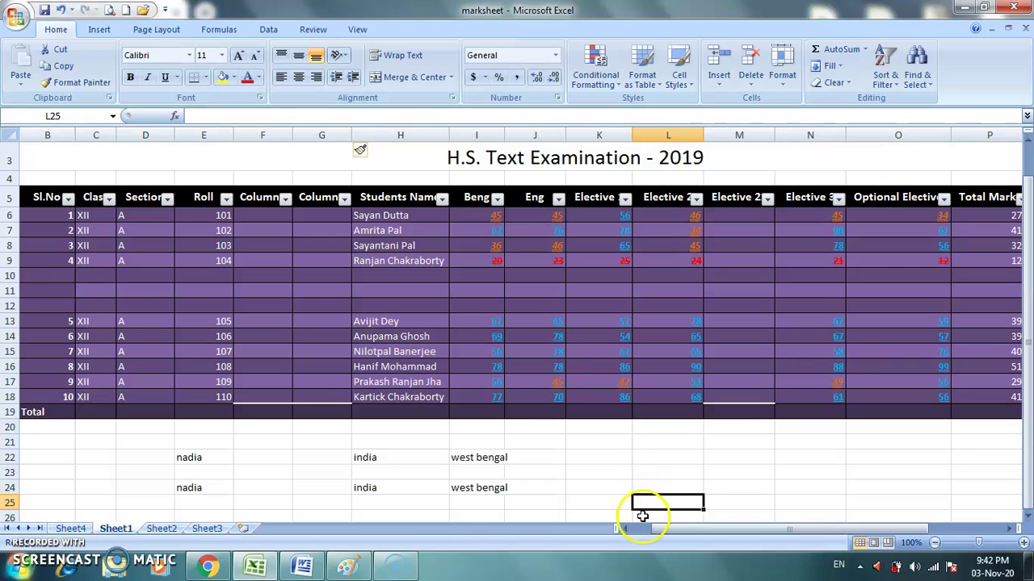
click(718, 81)
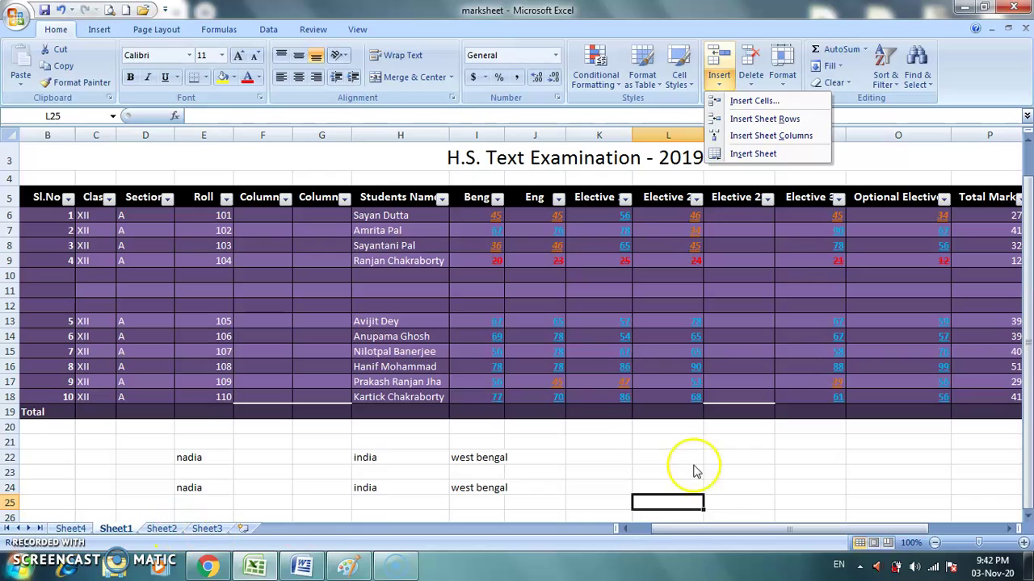
- Use Insert Sheet twice to create blank worksheets Sheet6 and Sheet7
click(781, 155)
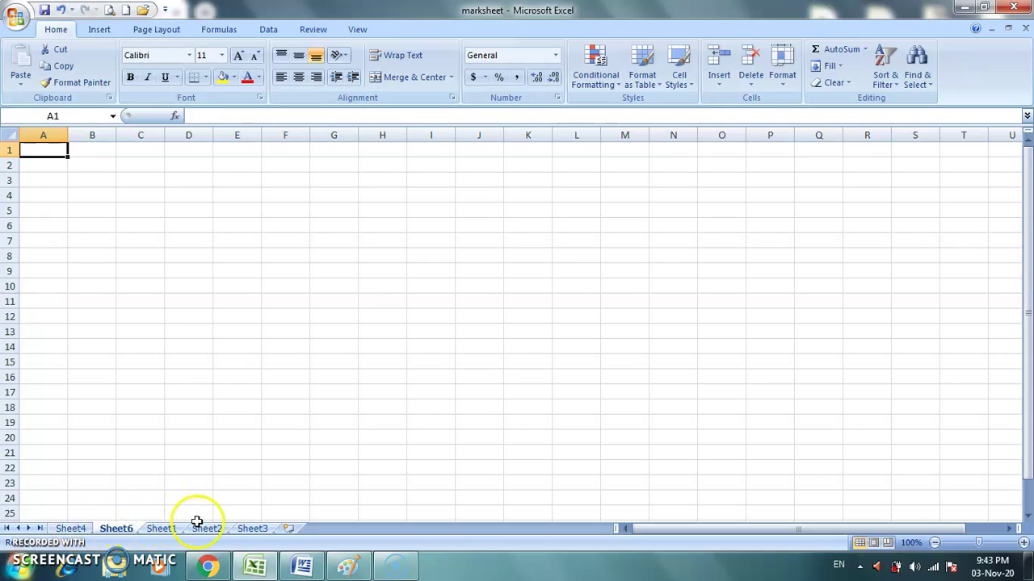
click(719, 83)
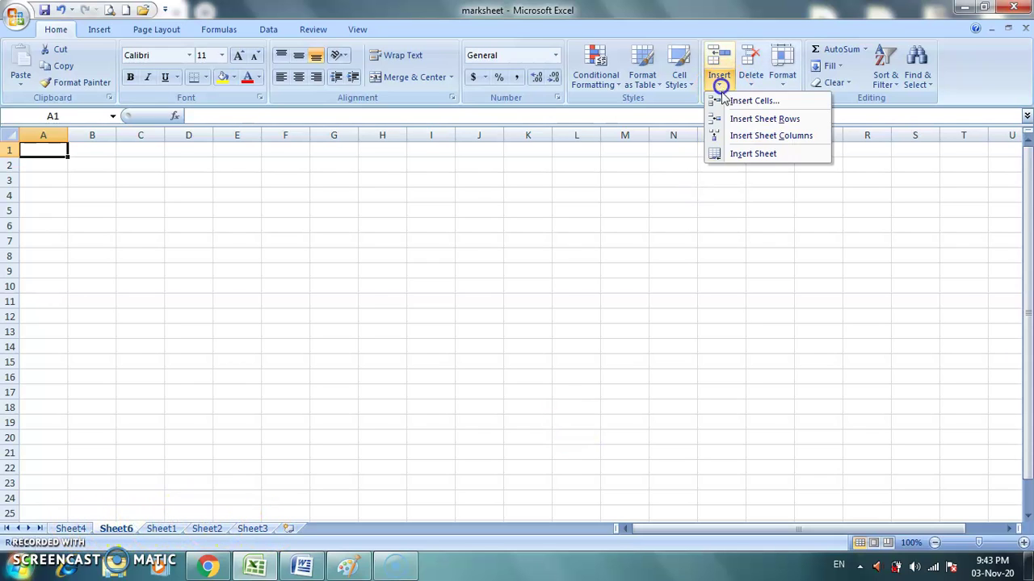
click(741, 155)
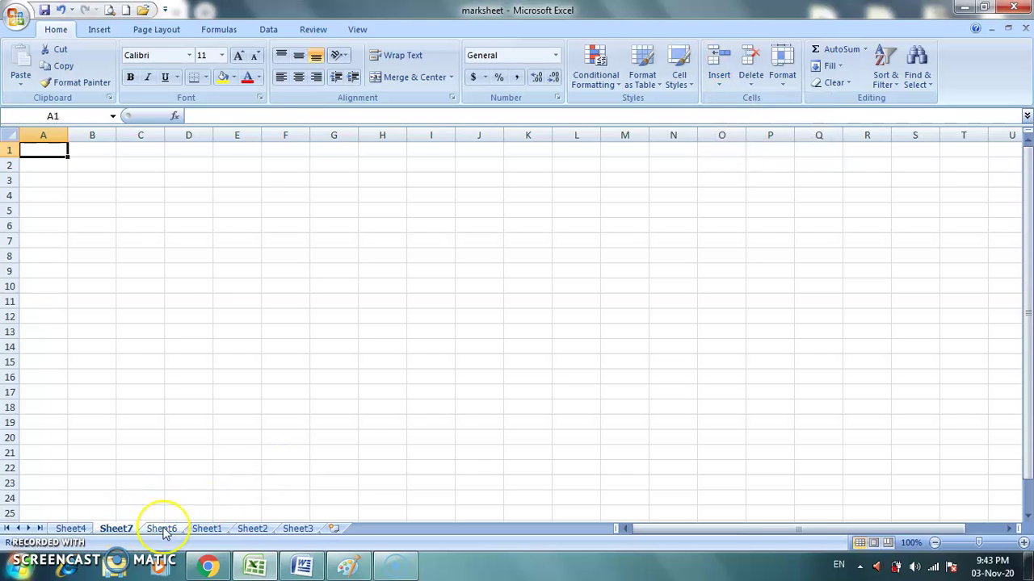
click(751, 85)
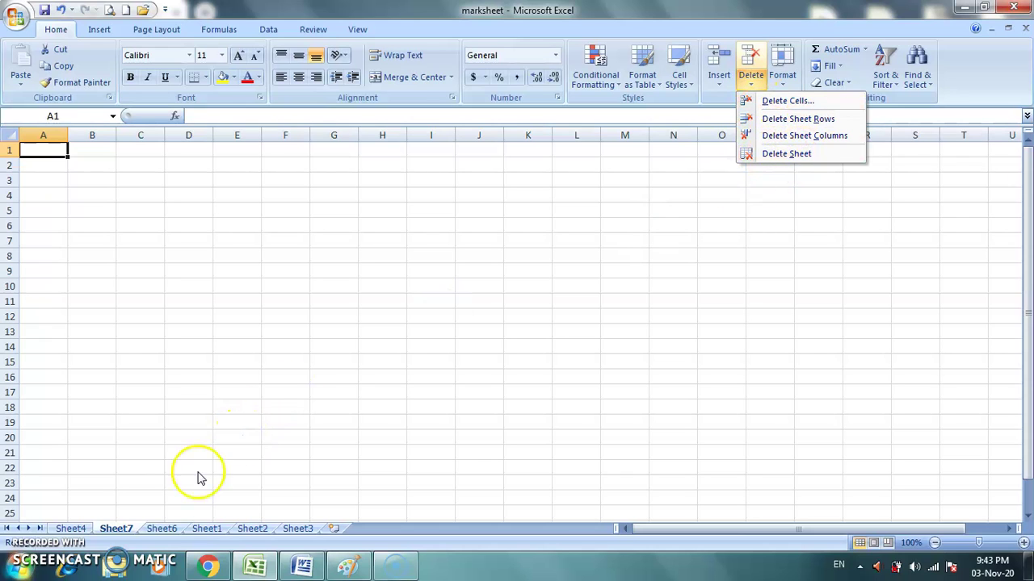
- Delete the blank Sheet7 and Sheet6 worksheets
click(126, 526)
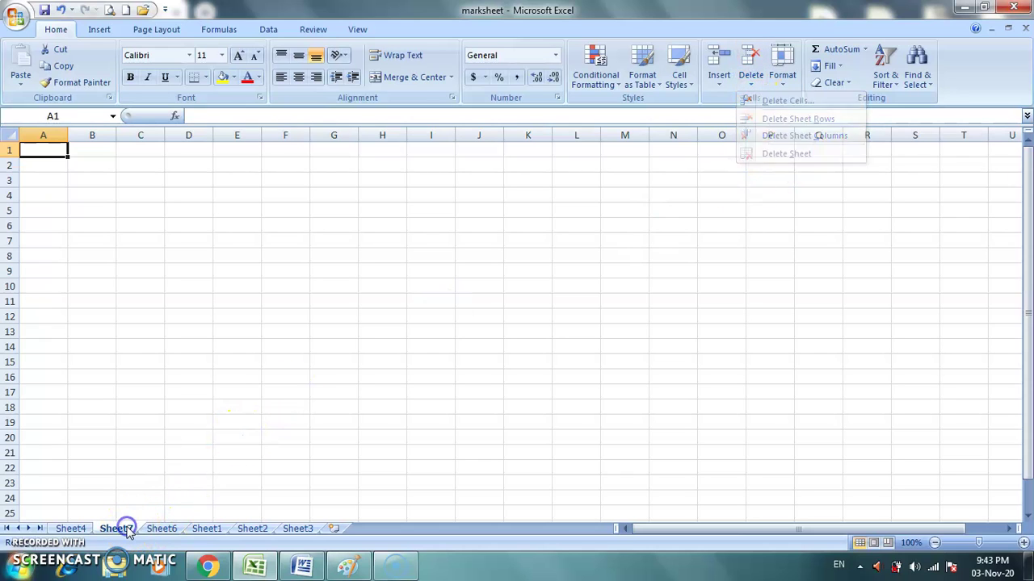
click(750, 77)
click(790, 156)
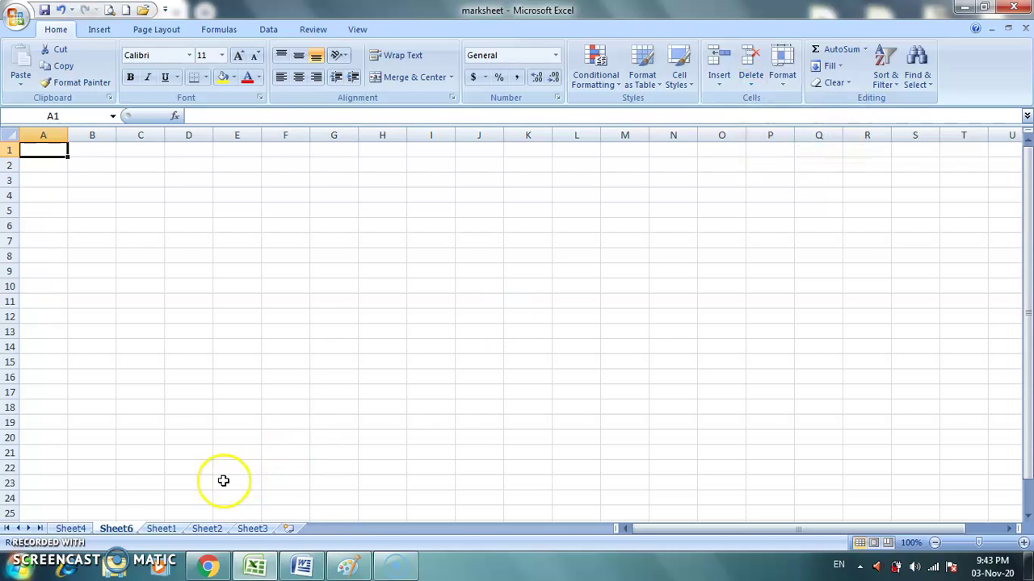
click(757, 84)
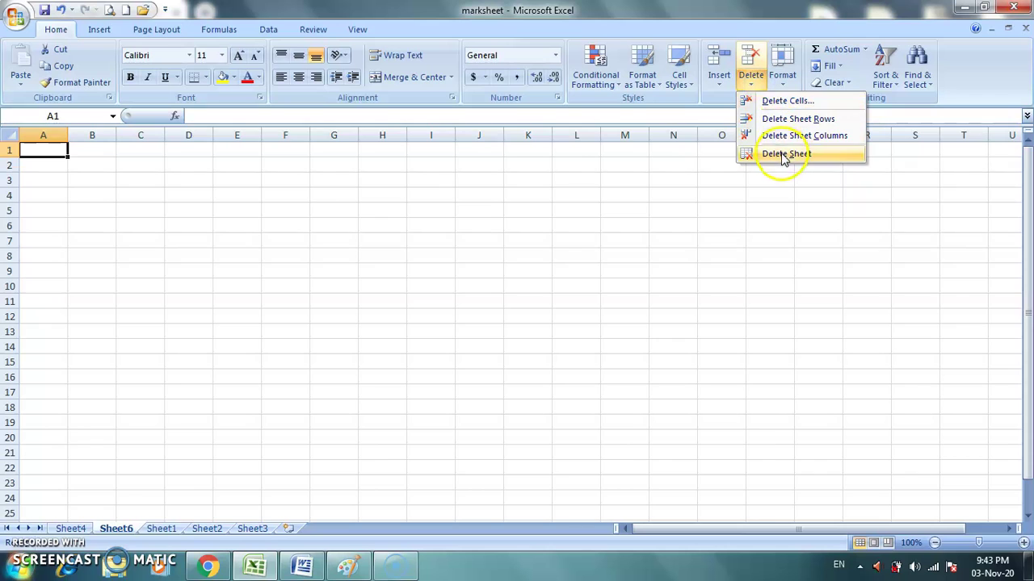
click(780, 154)
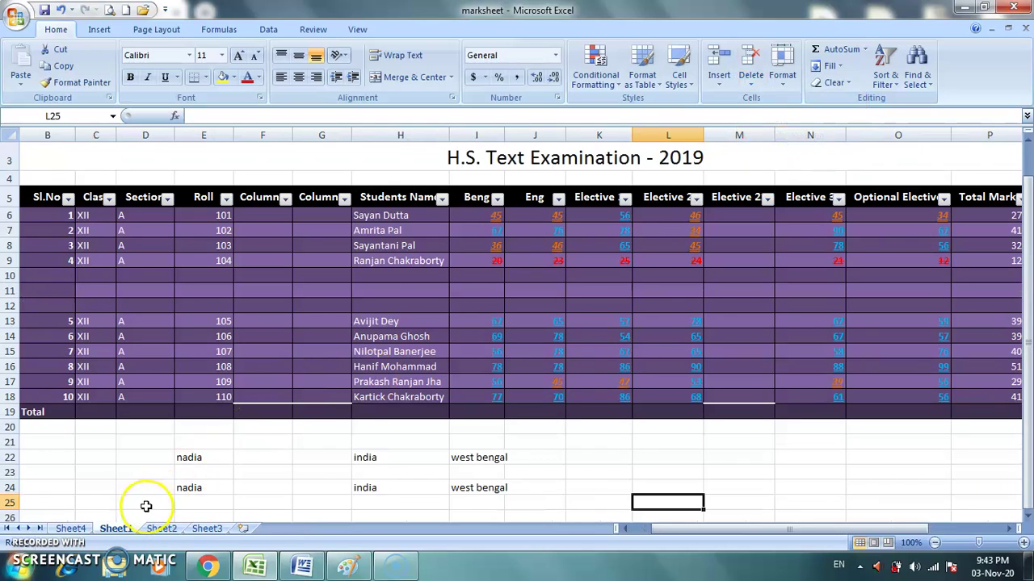
- Switch to the blank Sheet4 and delete it too
click(68, 529)
click(743, 85)
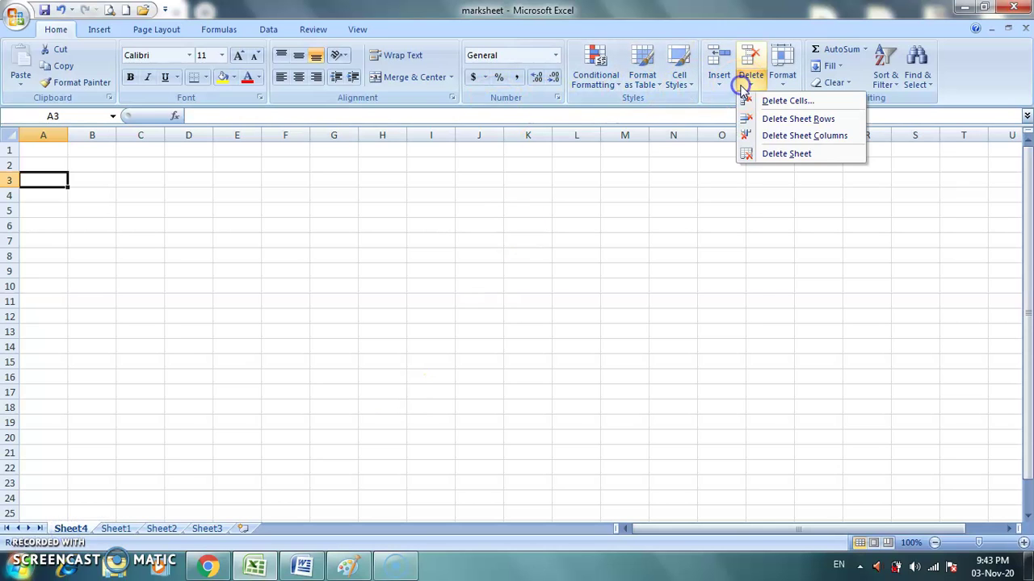
click(780, 154)
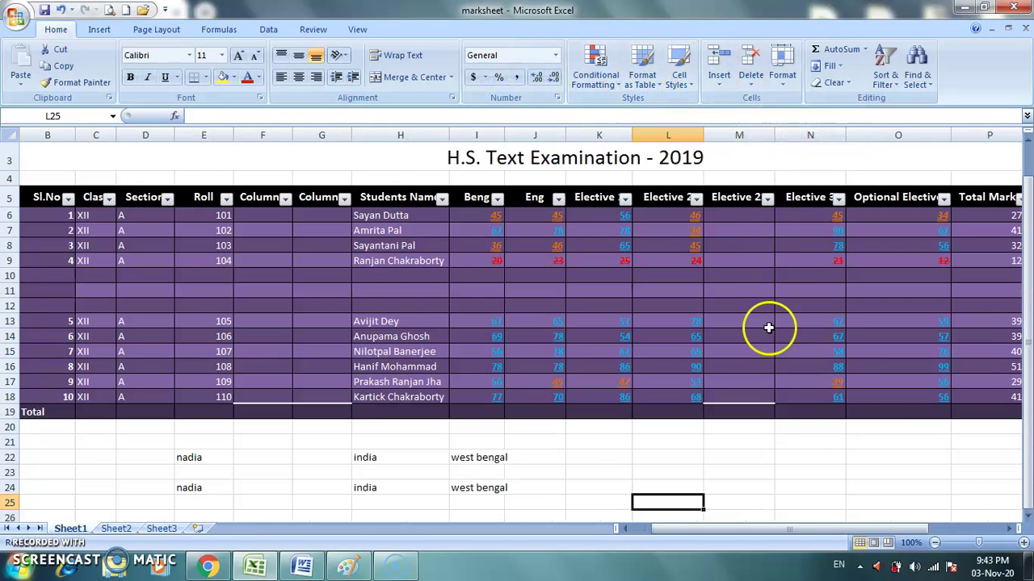
click(840, 475)
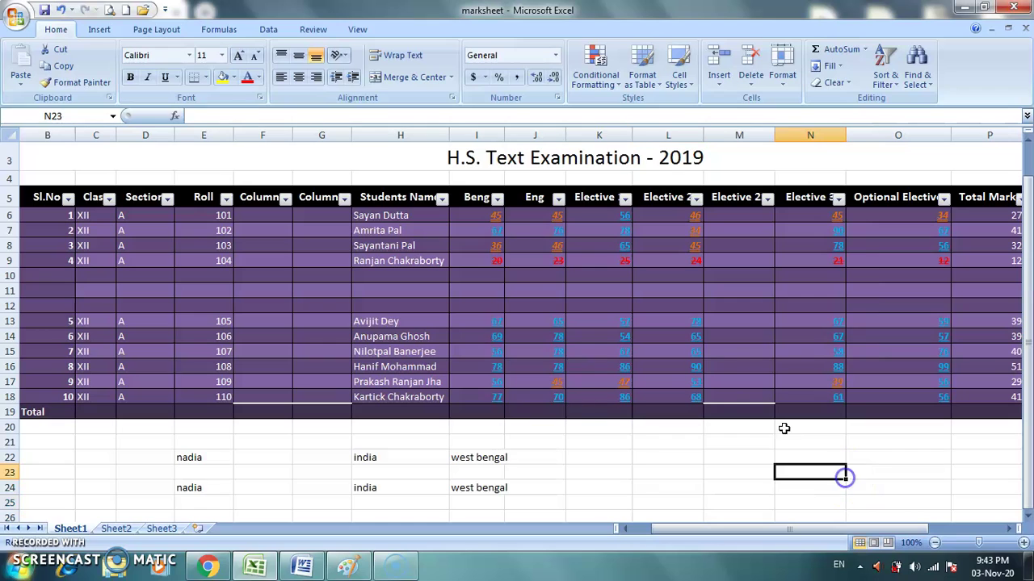
click(752, 78)
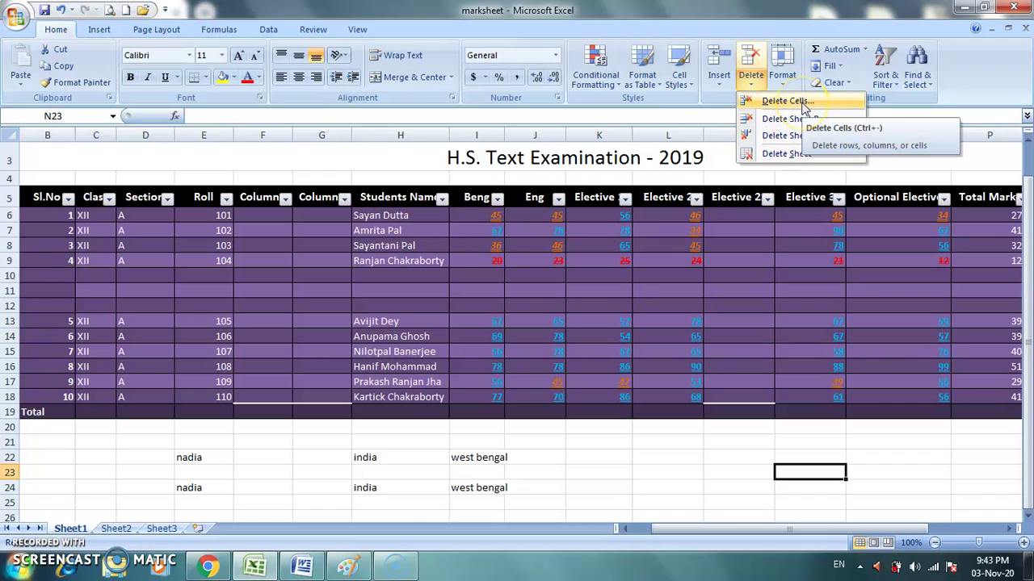
- Delete the empty row 22 above the nadia notes
click(208, 459)
click(205, 458)
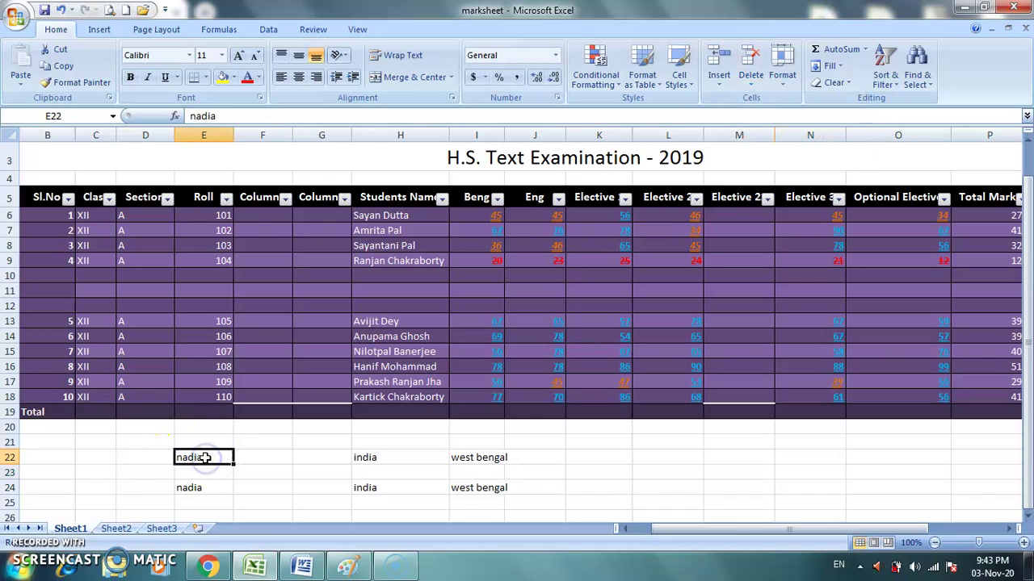
click(750, 86)
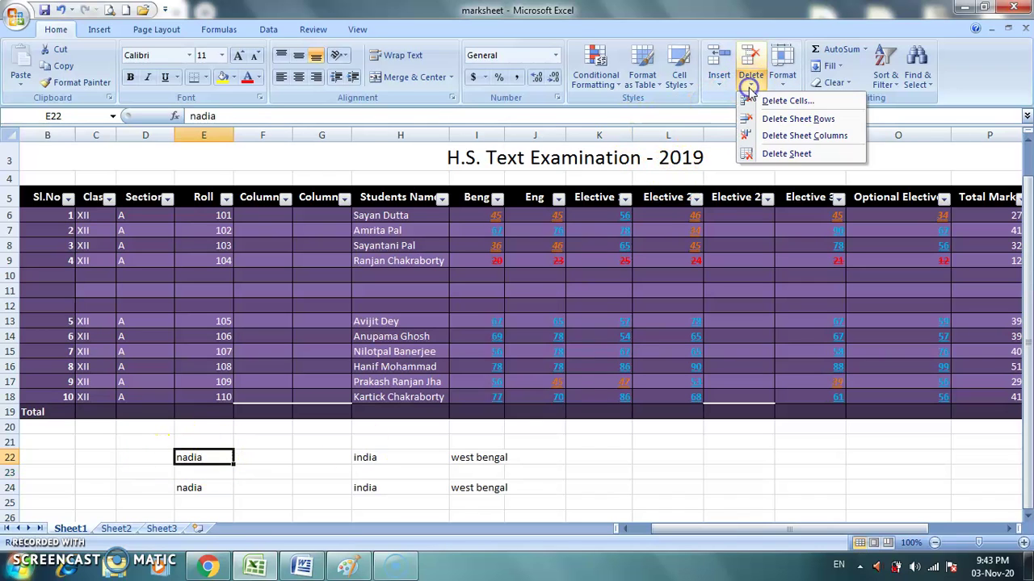
click(814, 120)
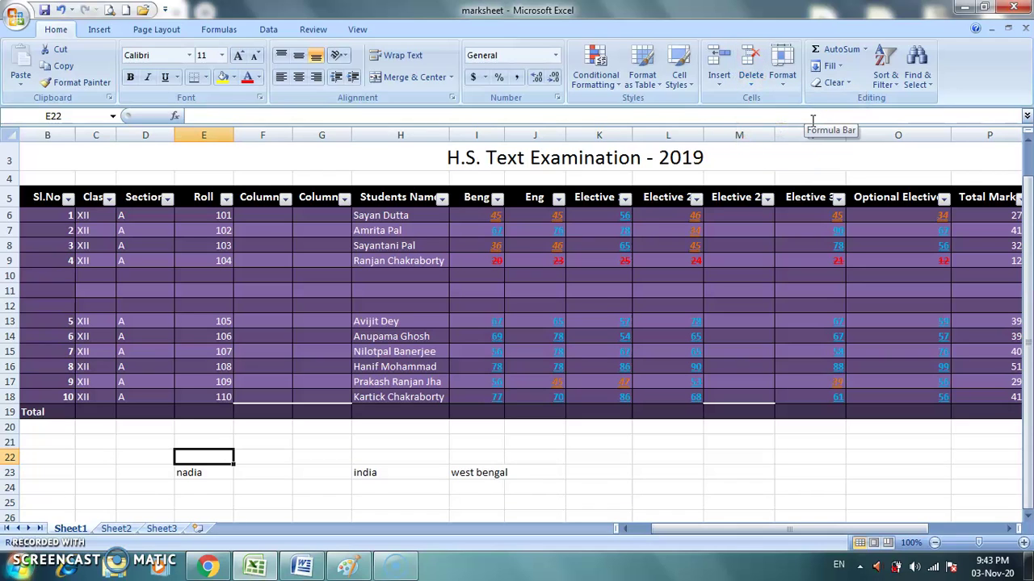
- Delete the column holding nadia, then undo to restore the Roll column
click(202, 474)
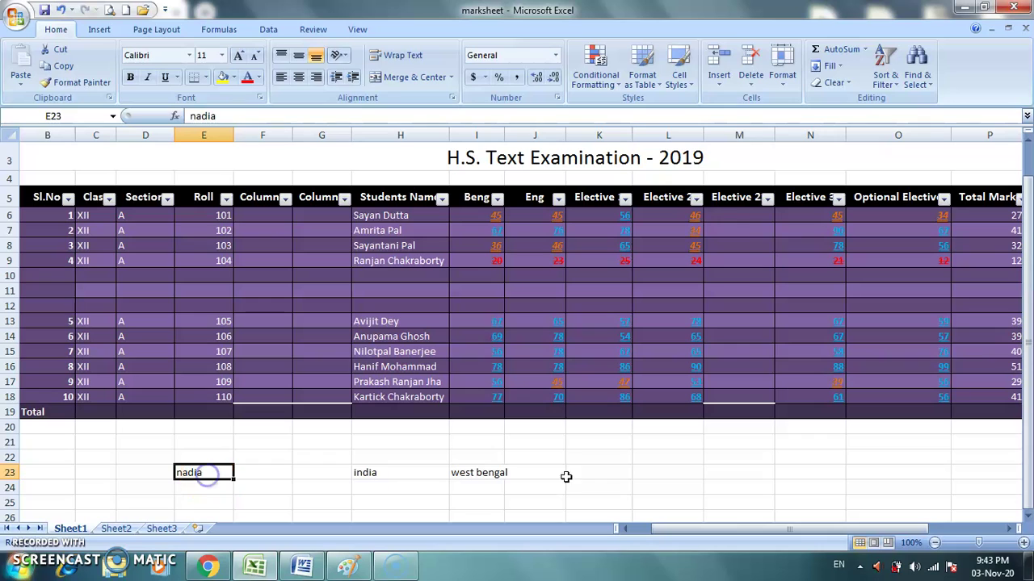
click(751, 79)
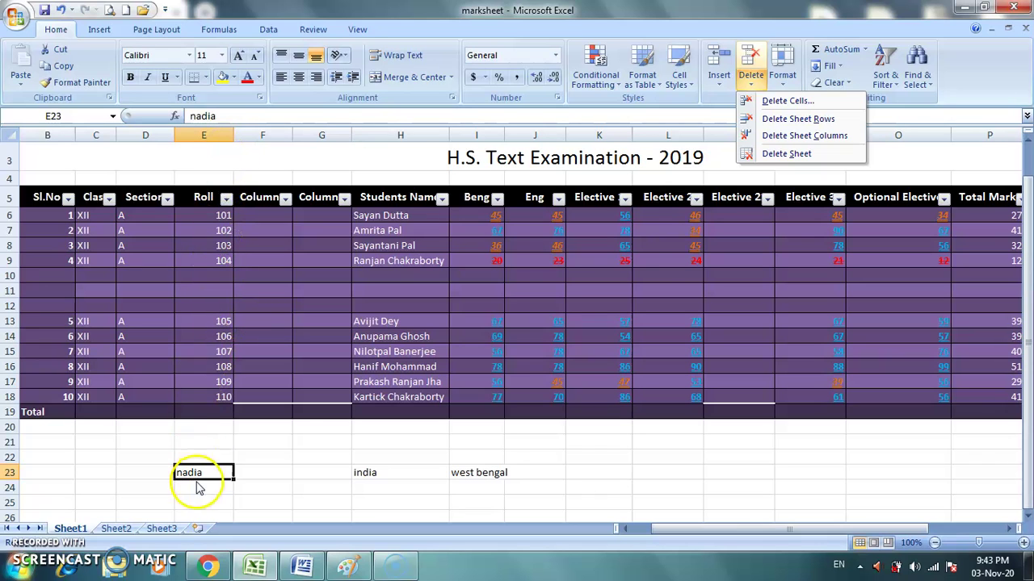
click(836, 138)
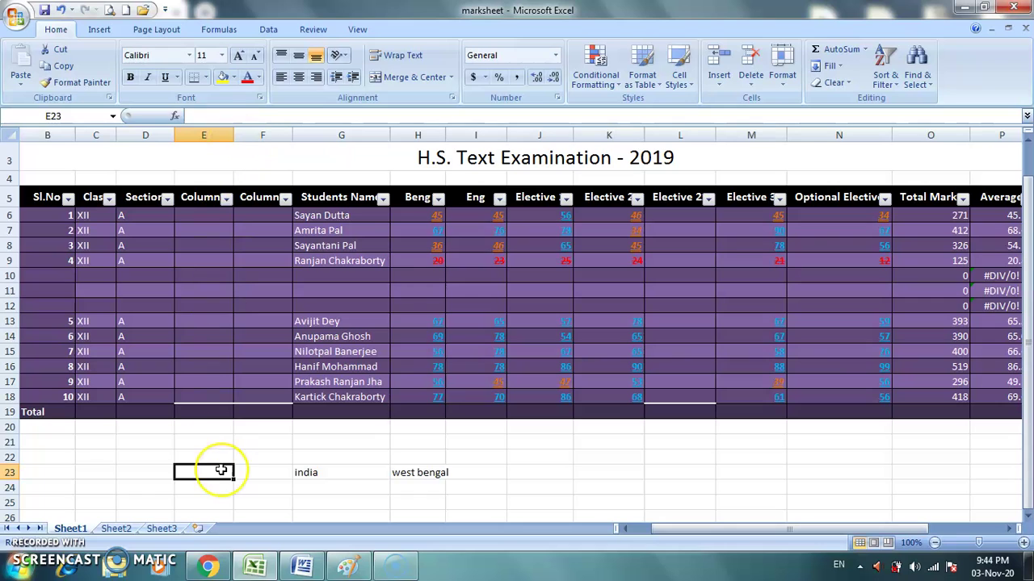
key(ctrl+z)
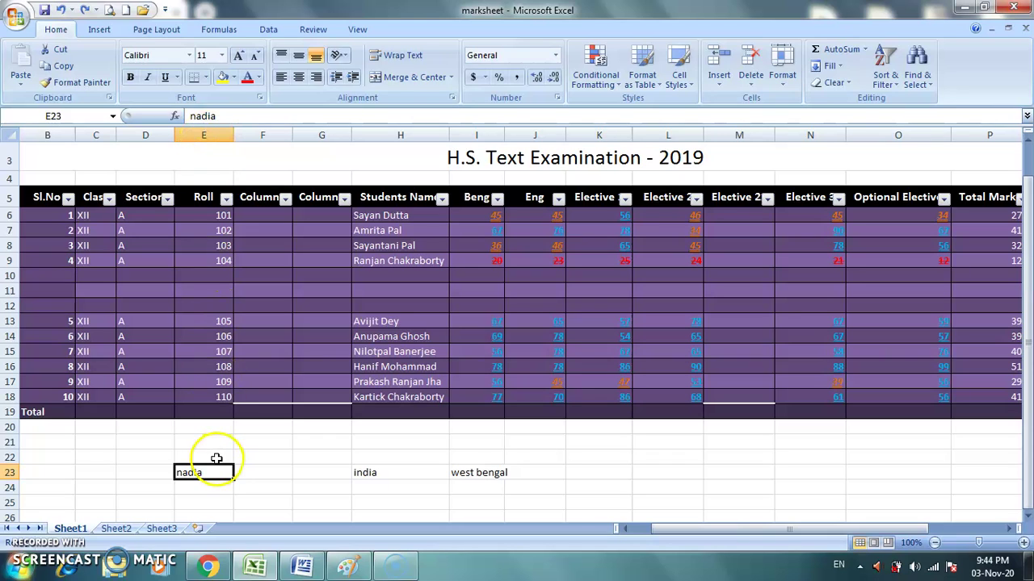
- Delete the nadia cell at E23 with Shift cells left, repeated three times
click(751, 80)
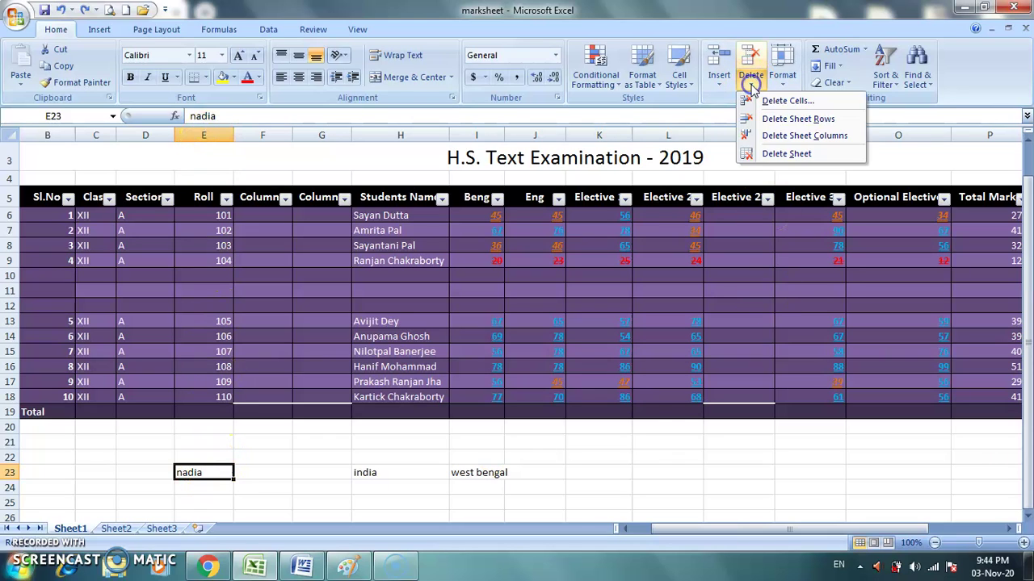
click(778, 139)
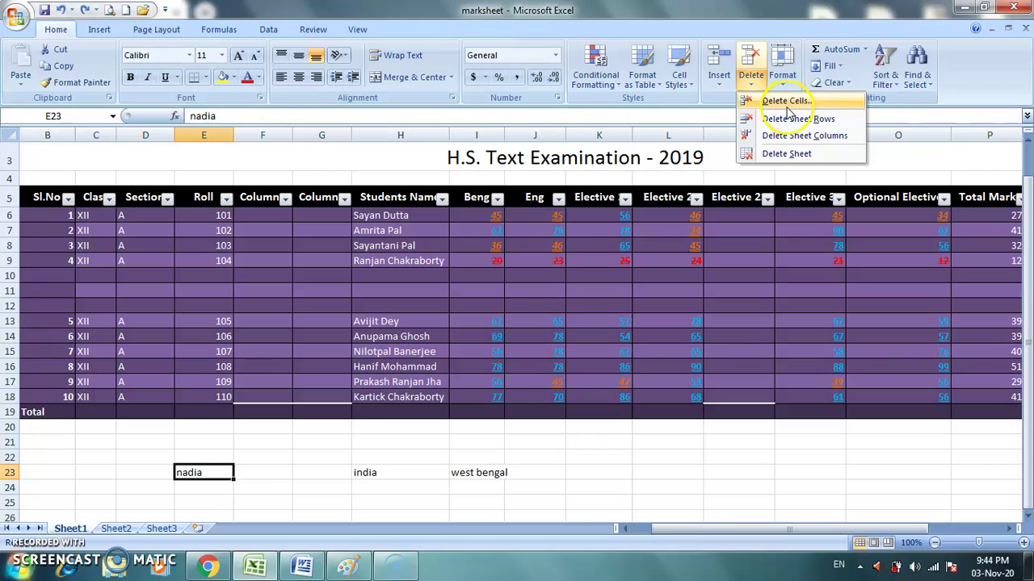
click(785, 102)
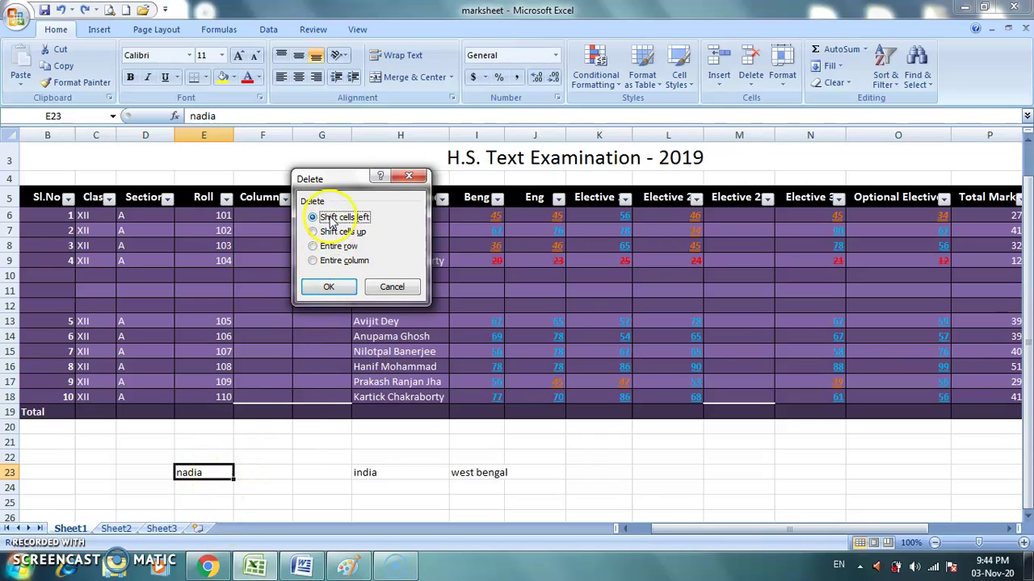
click(329, 287)
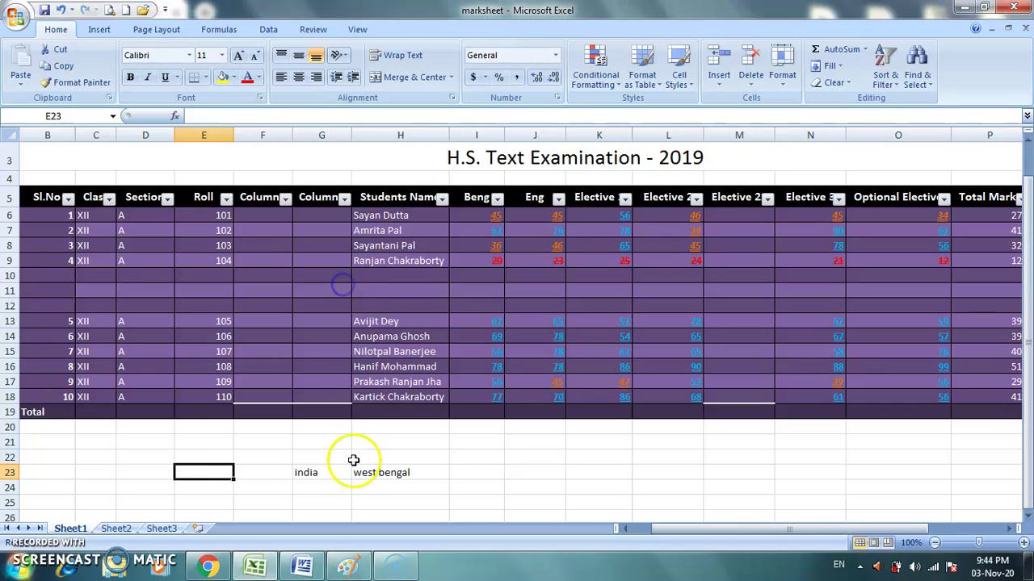
click(754, 84)
click(763, 100)
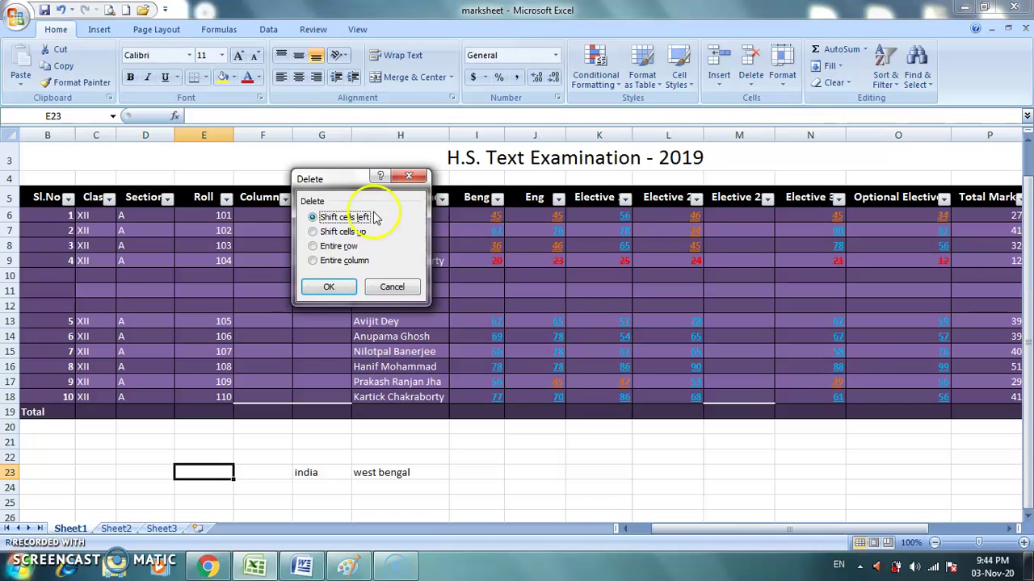
click(323, 289)
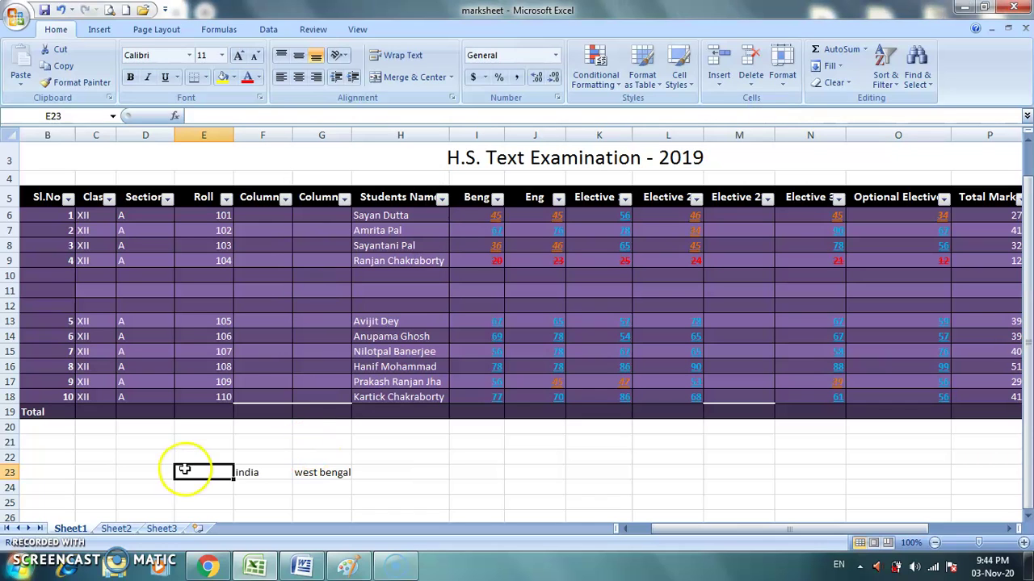
click(753, 84)
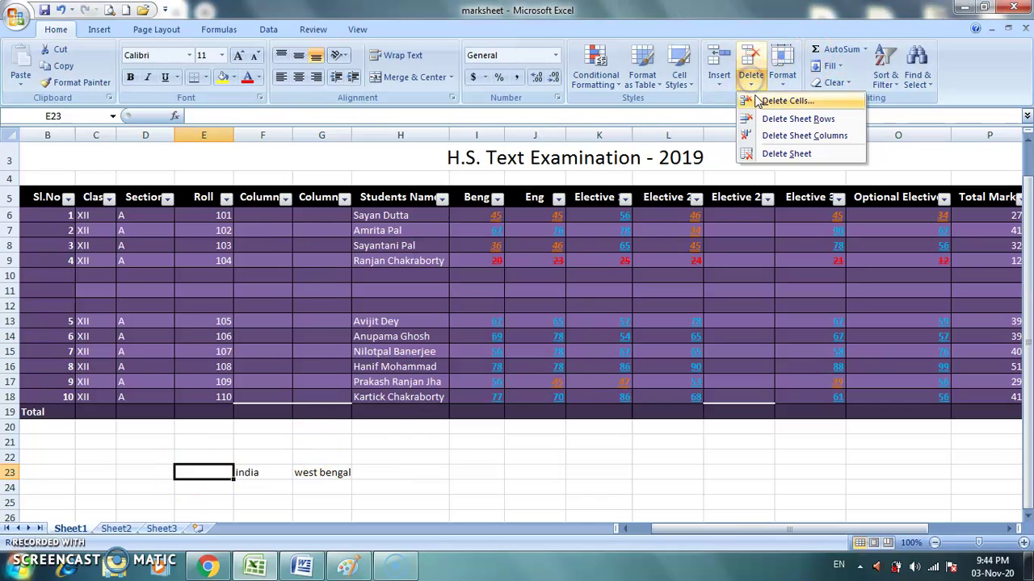
click(759, 99)
click(338, 289)
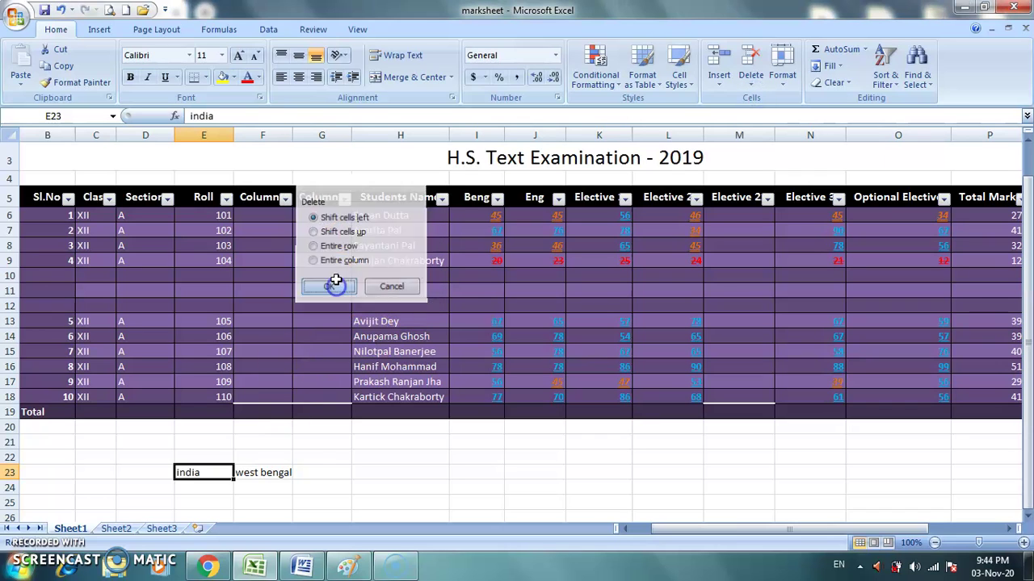
- Delete the empty E22 cell shifting cells up, so india moves into E22
click(202, 457)
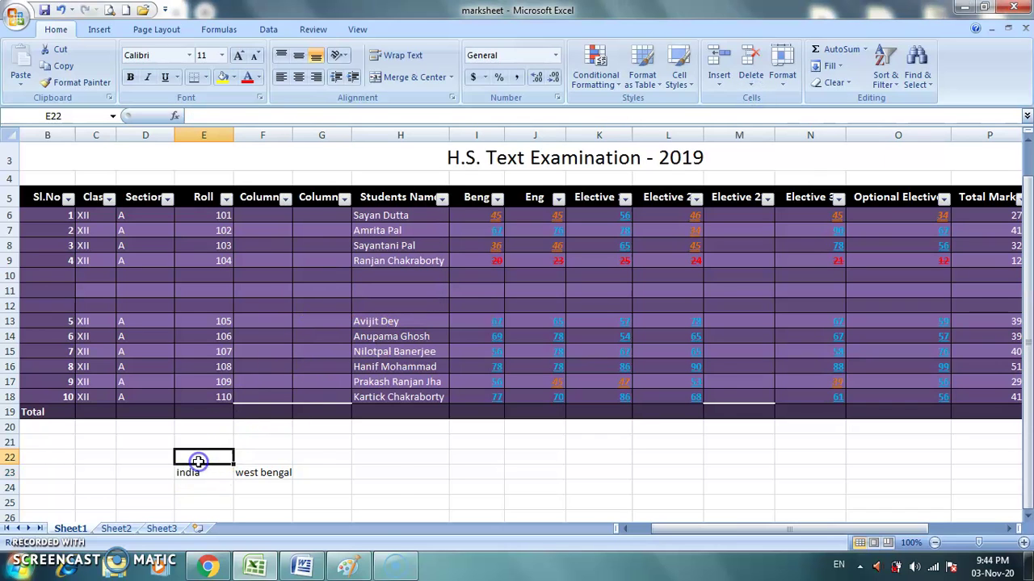
click(751, 85)
click(767, 100)
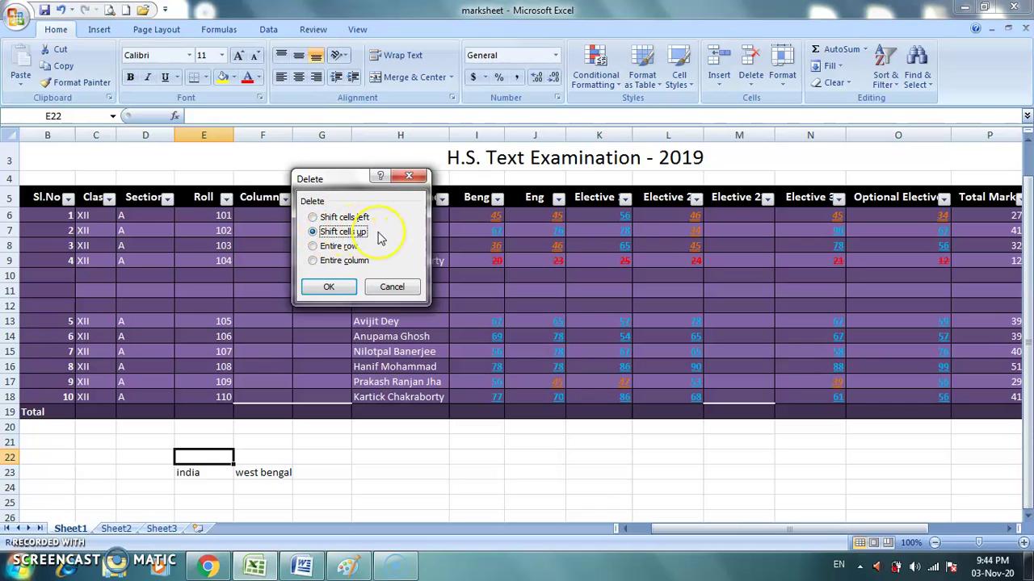
click(329, 286)
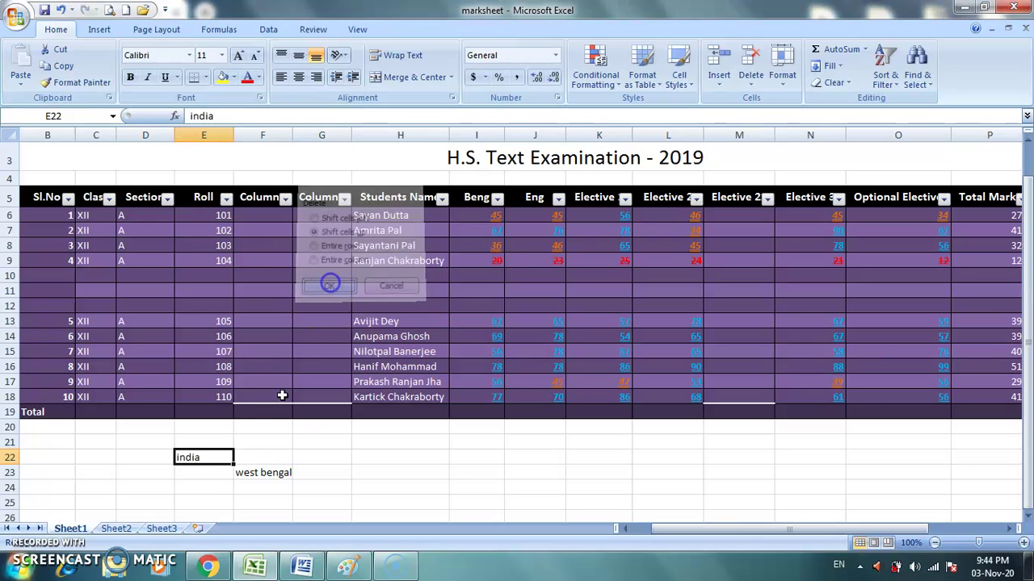
click(208, 457)
click(214, 456)
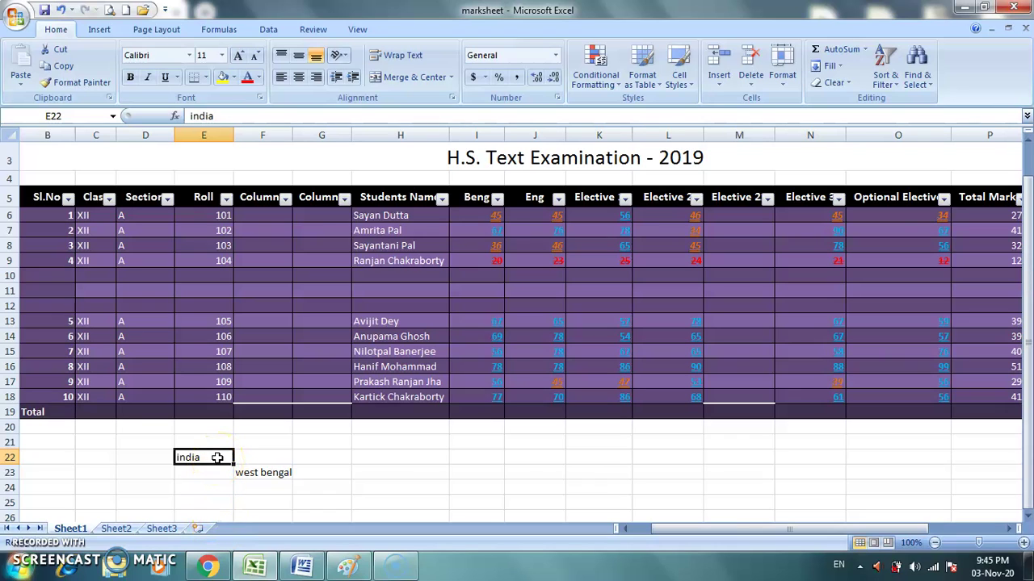
click(750, 84)
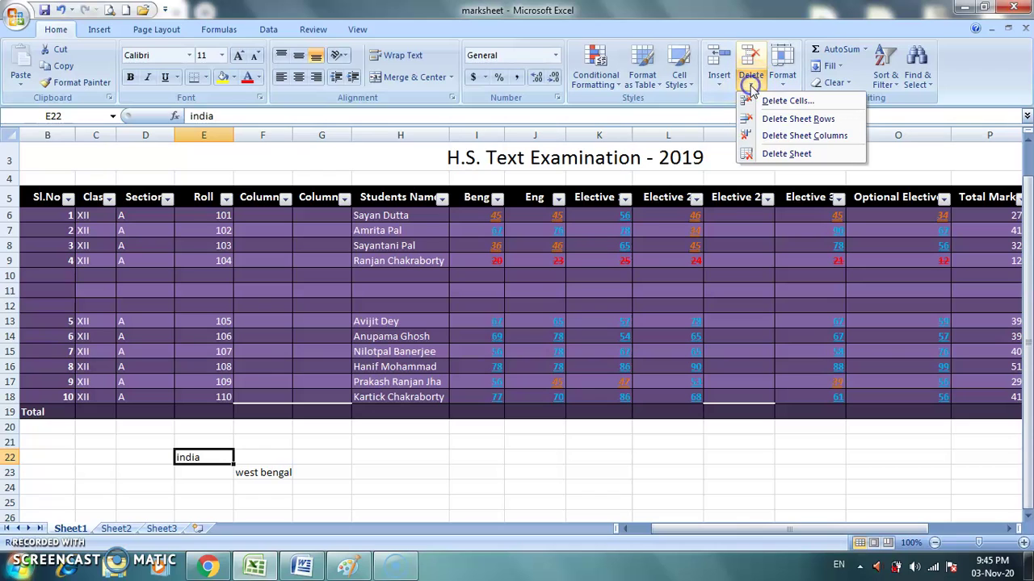
click(726, 87)
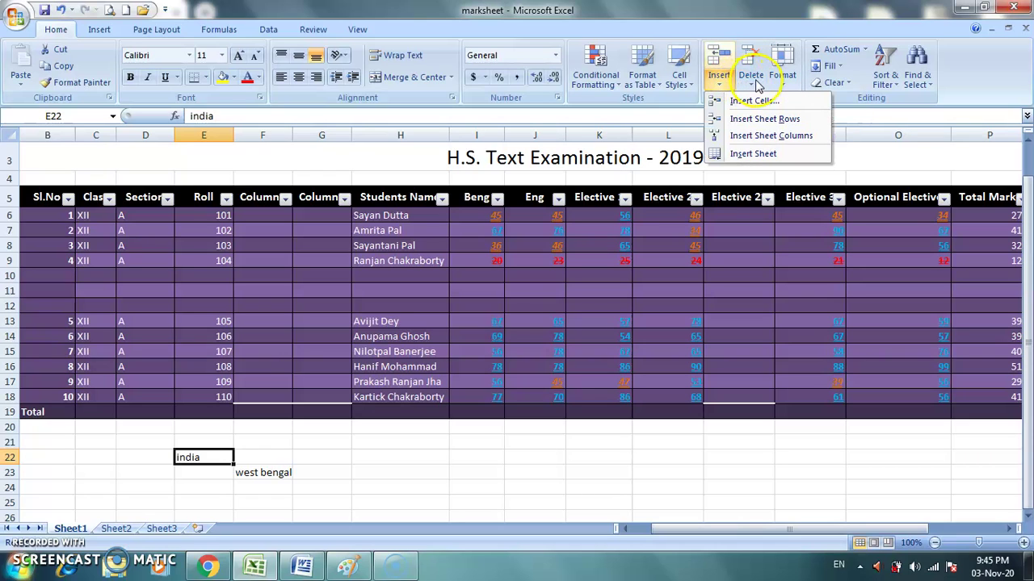
click(752, 81)
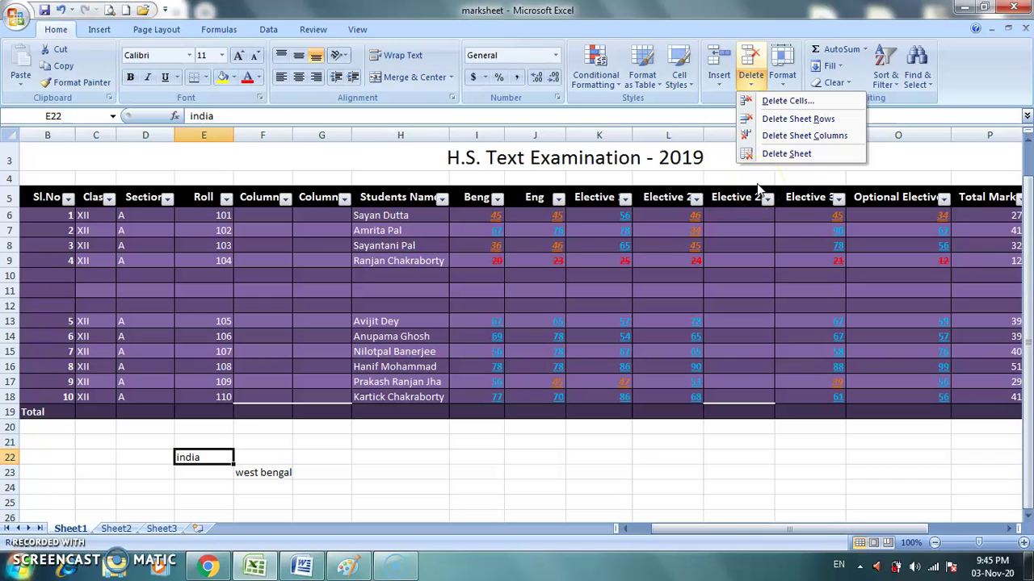
click(718, 492)
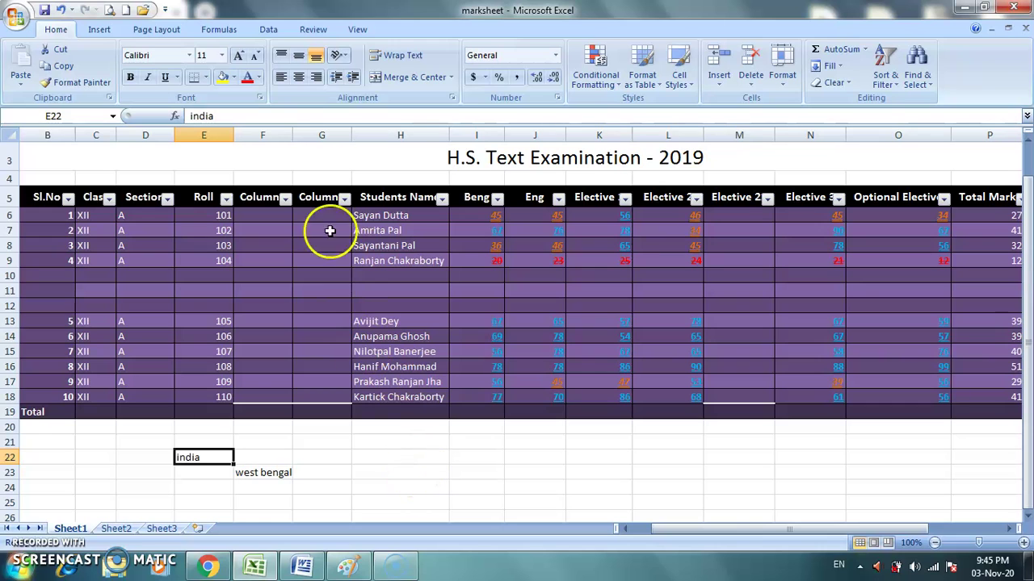
- Delete both blank Column columns at F and the empty Elective 2 column
right_click(274, 134)
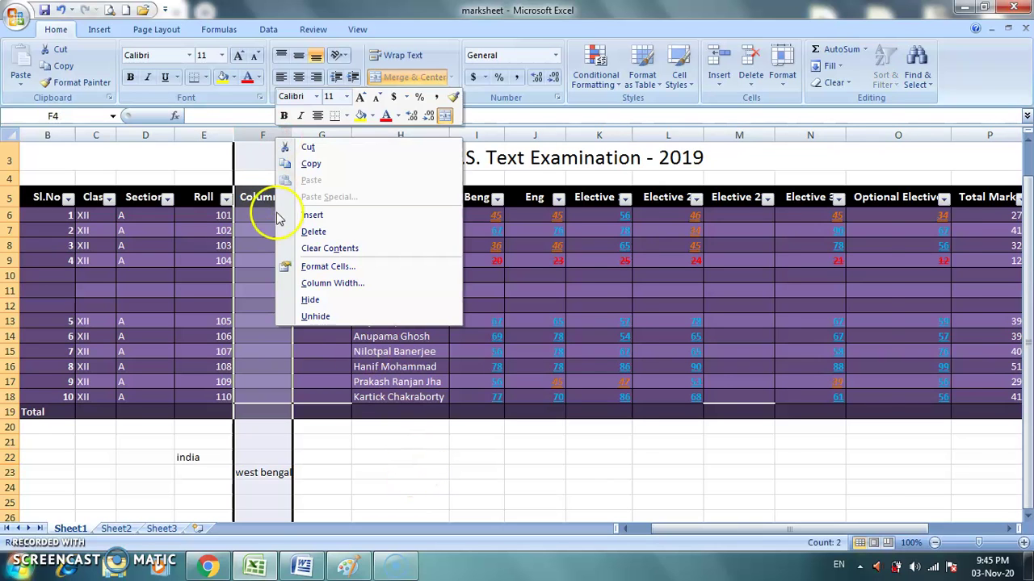
click(313, 231)
right_click(265, 132)
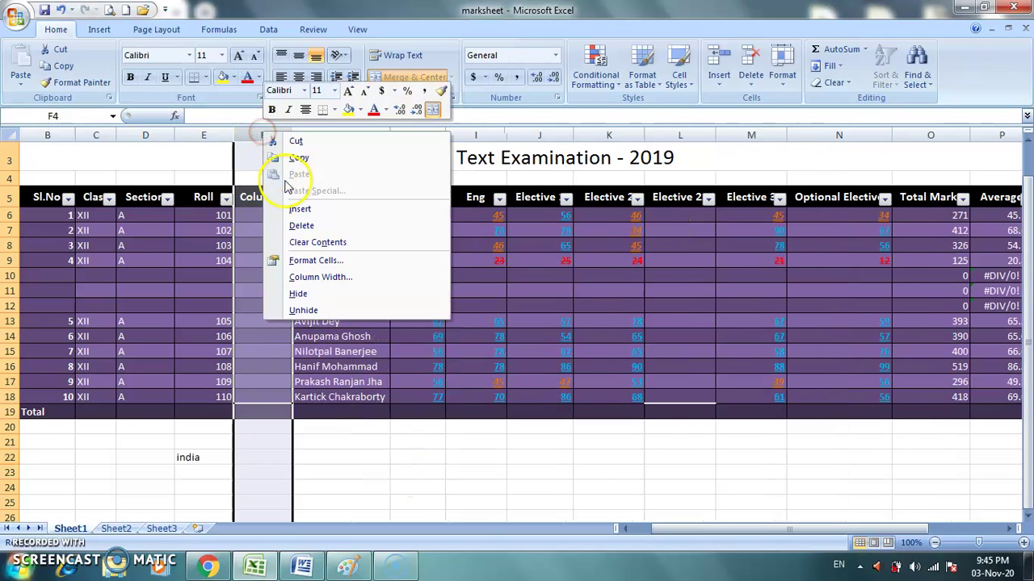
click(302, 225)
click(531, 490)
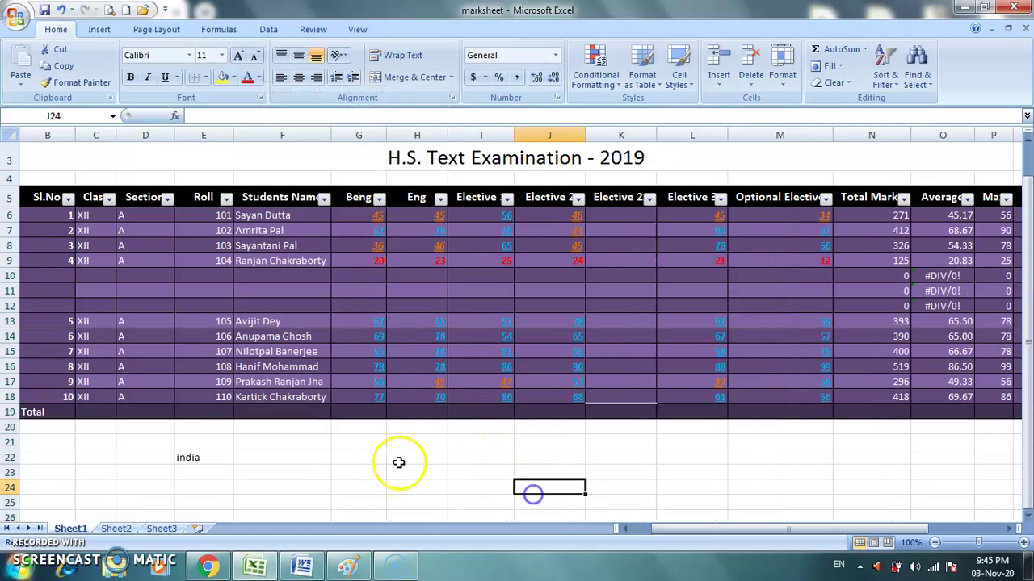
click(616, 135)
right_click(617, 135)
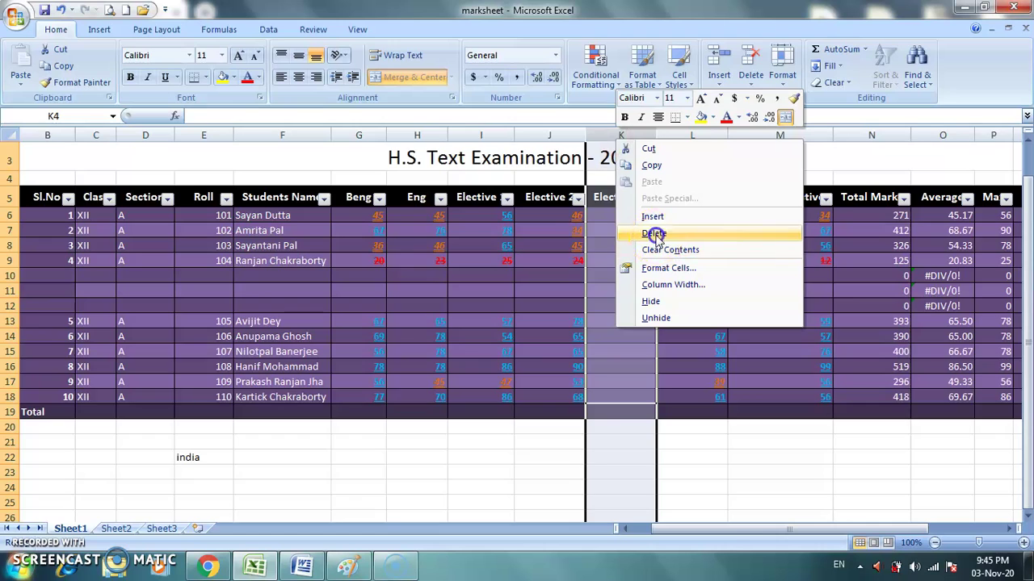
click(656, 234)
click(670, 443)
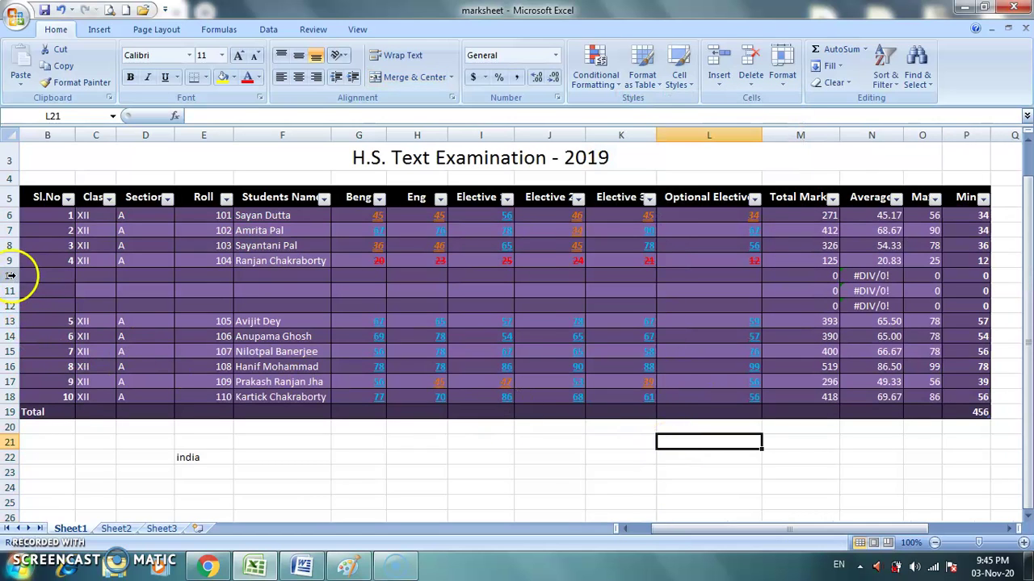
- Delete the blank rows 10–12 from the table
drag(11, 275, 12, 302)
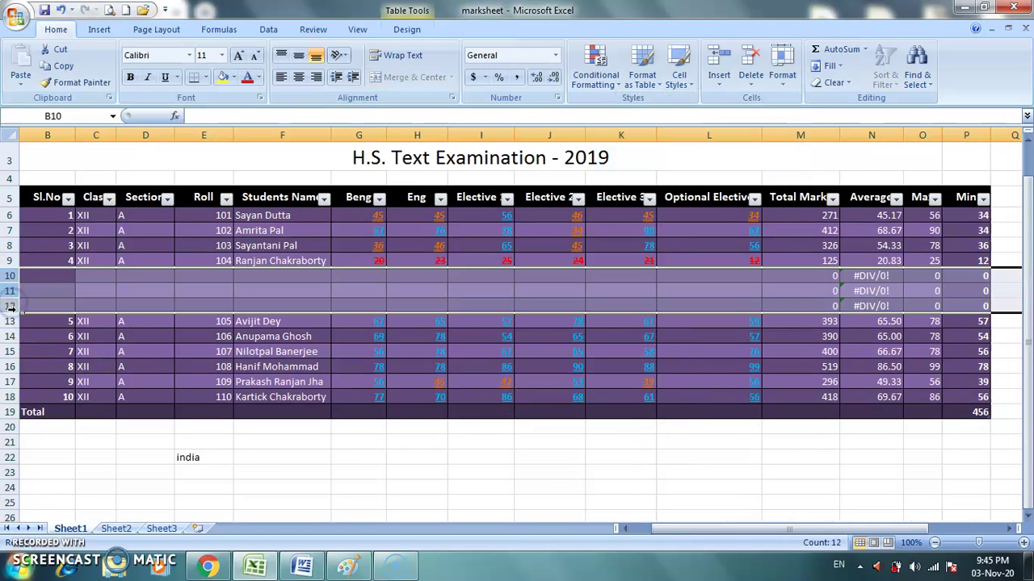
right_click(10, 306)
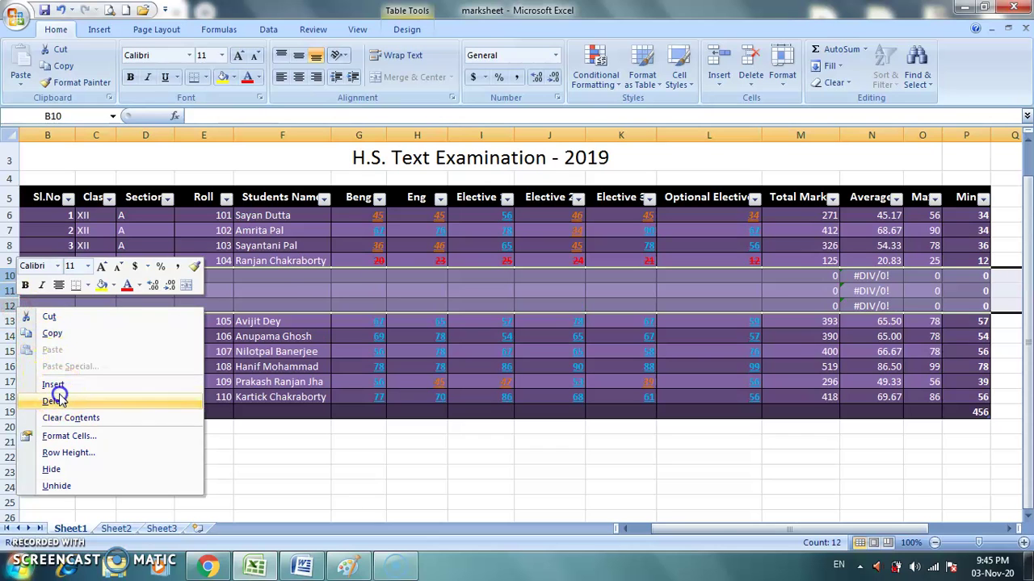
click(59, 394)
click(453, 472)
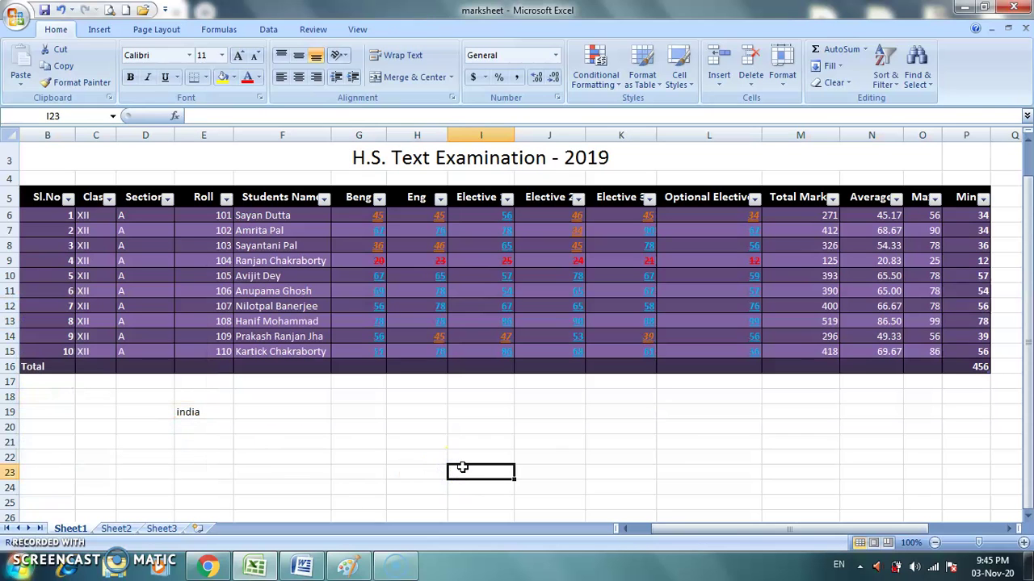